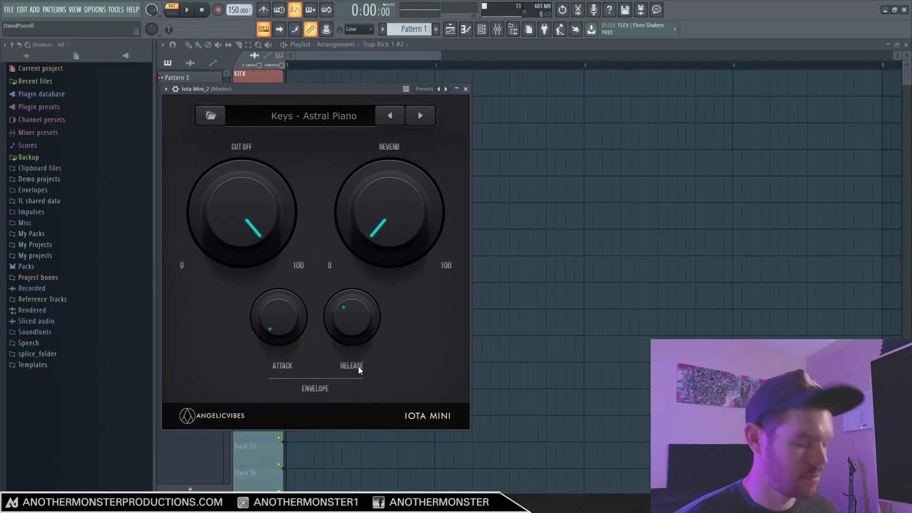
- Show Iota Mini's plugin wrapper settings and move two presets forward from Keys - Astral Piano
click(176, 90)
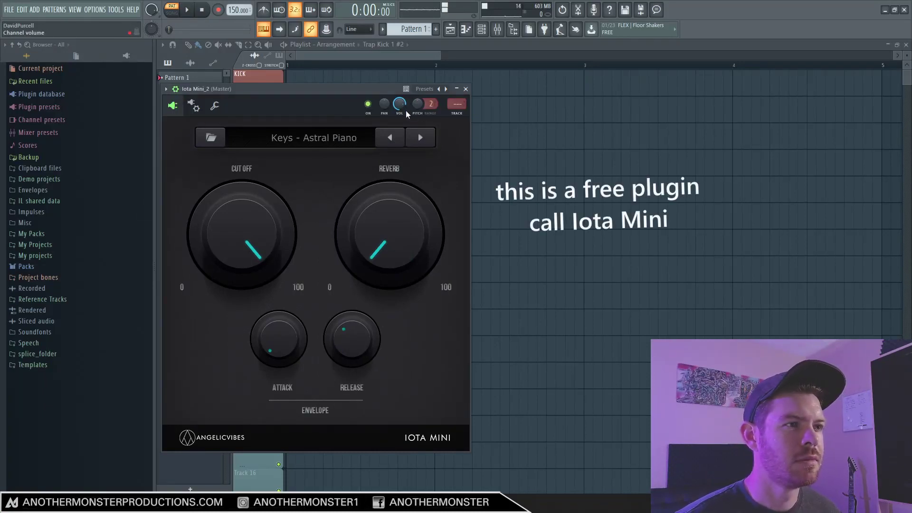
click(417, 136)
click(417, 137)
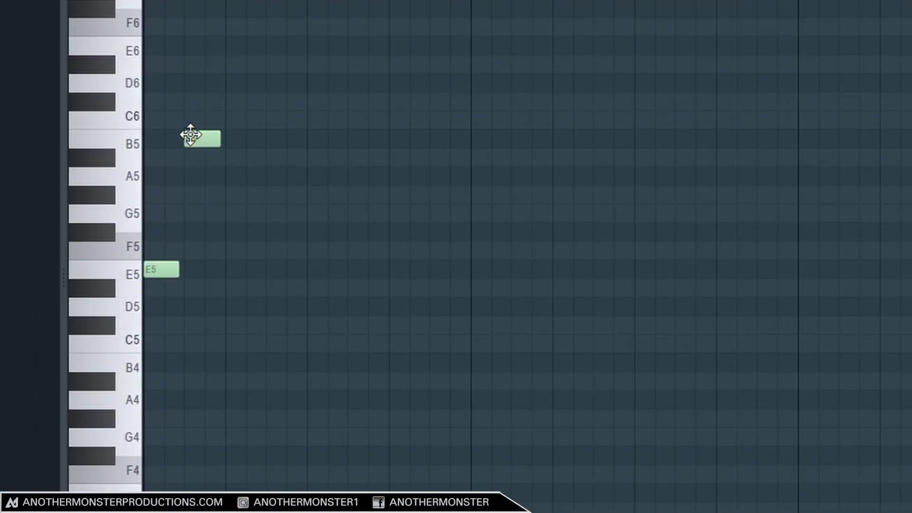
- Build the melody's opening after the E5 note with two E6 notes and a B5, playing it back along the way
drag(190, 135, 232, 42)
key(space)
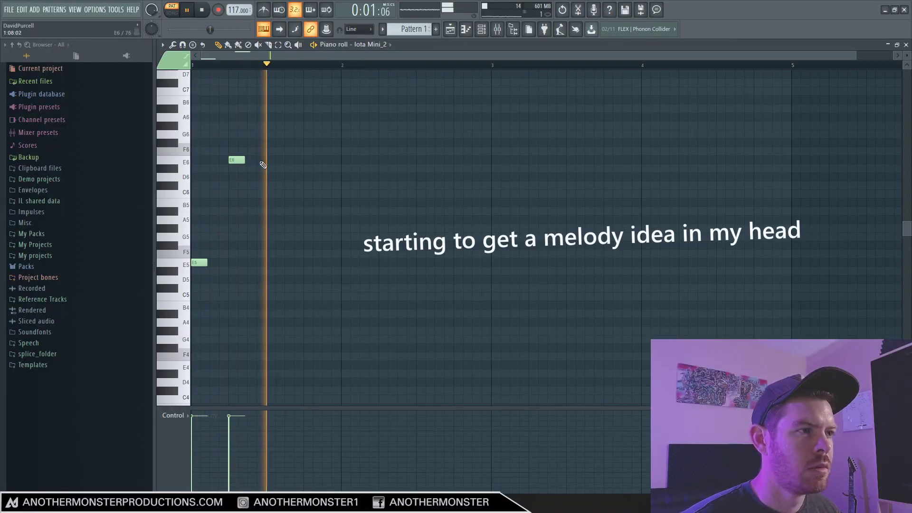
click(313, 45)
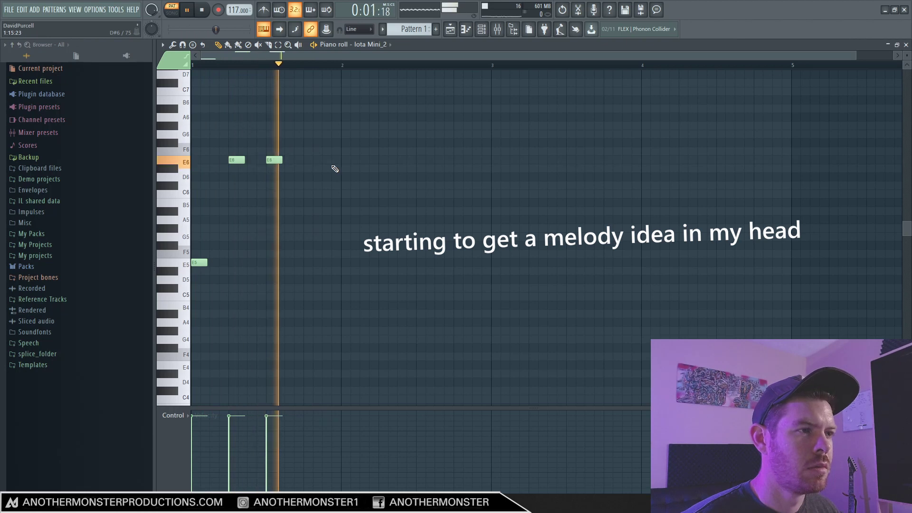
key(space)
click(308, 203)
key(space)
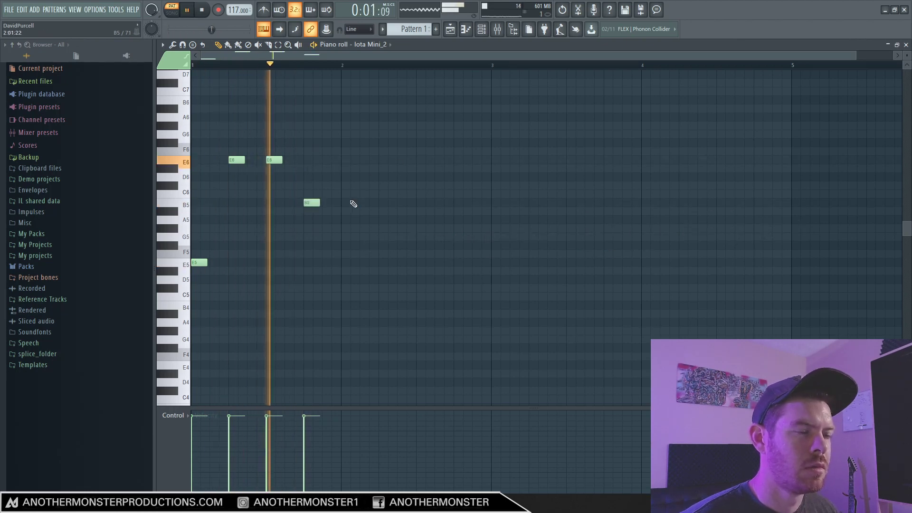
- Continue the melody through bar 2 with two C6 notes, a B5 and an F5
click(344, 186)
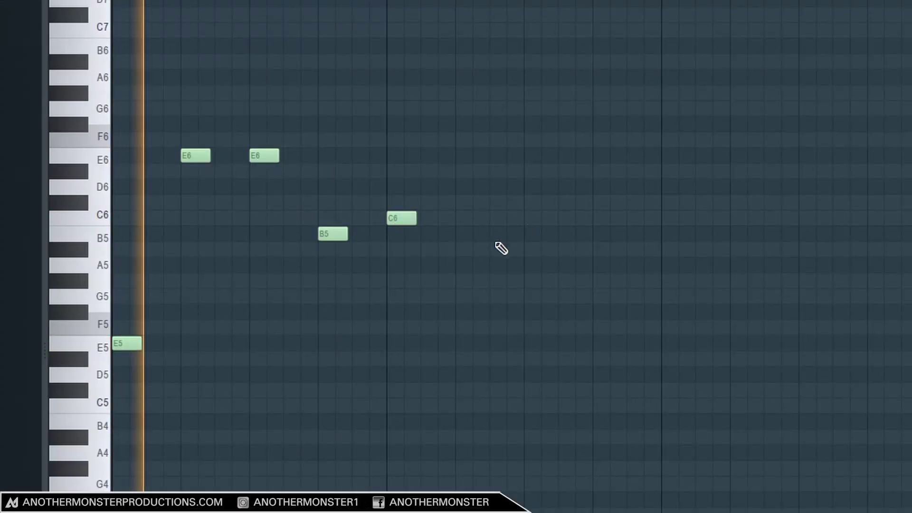
click(468, 219)
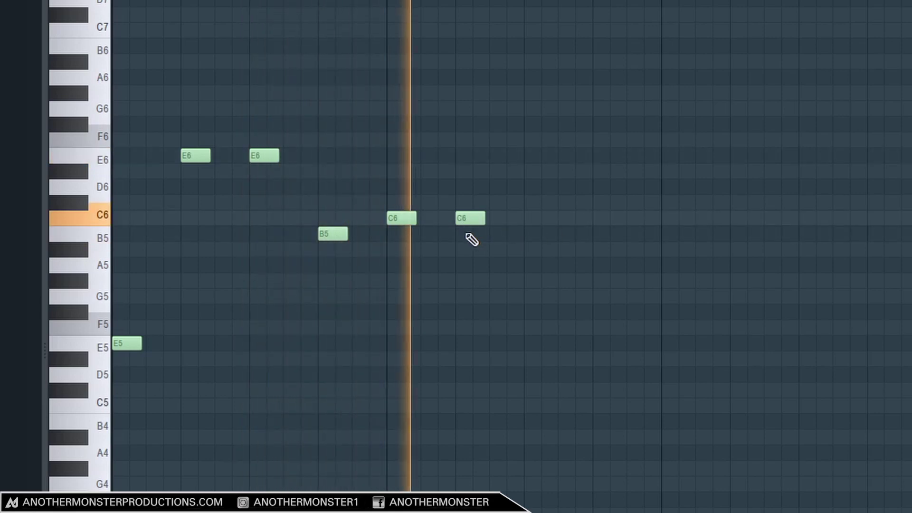
click(526, 235)
click(600, 327)
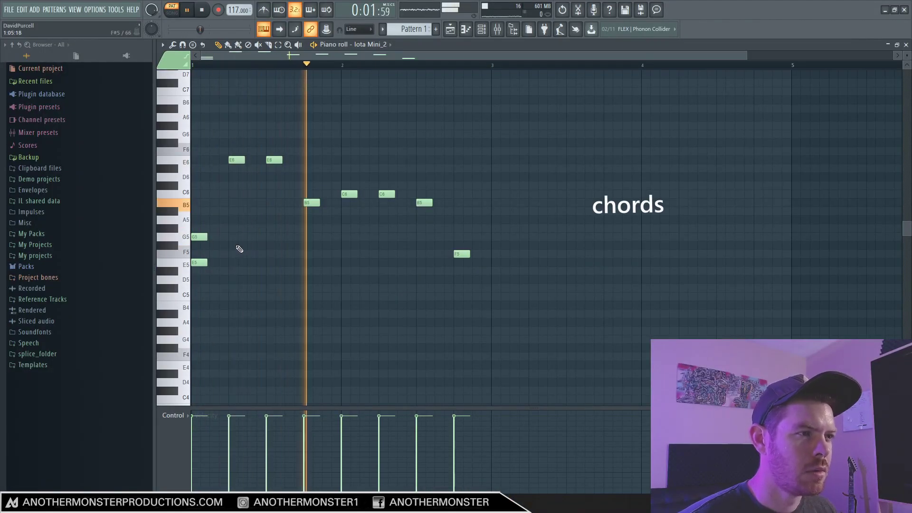
- Add harmony notes in bar 2, A5 beneath the first C6 and G5 beneath the B5, while auditioning the melody
key(space)
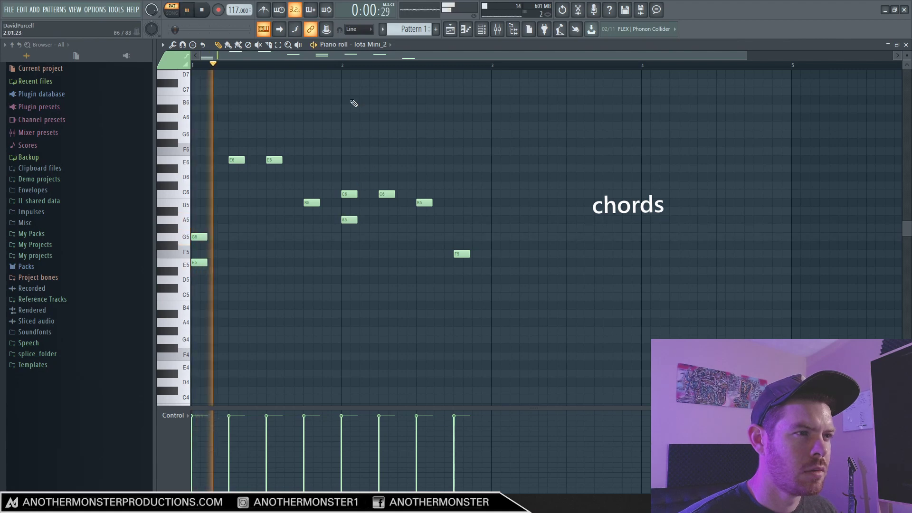
click(338, 65)
key(space)
click(424, 236)
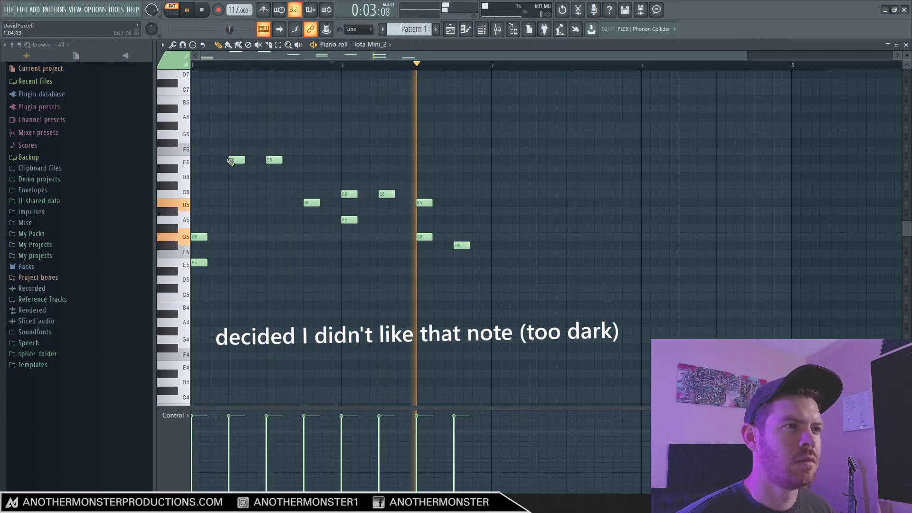
- Strum the chord notes and vary their velocity with the Strumizer
scroll(228, 169, up, 1)
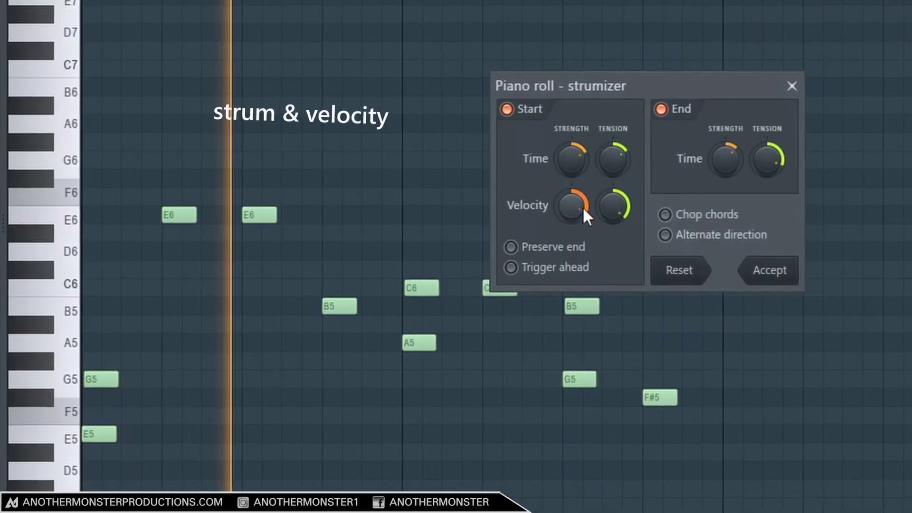
drag(598, 164, 597, 137)
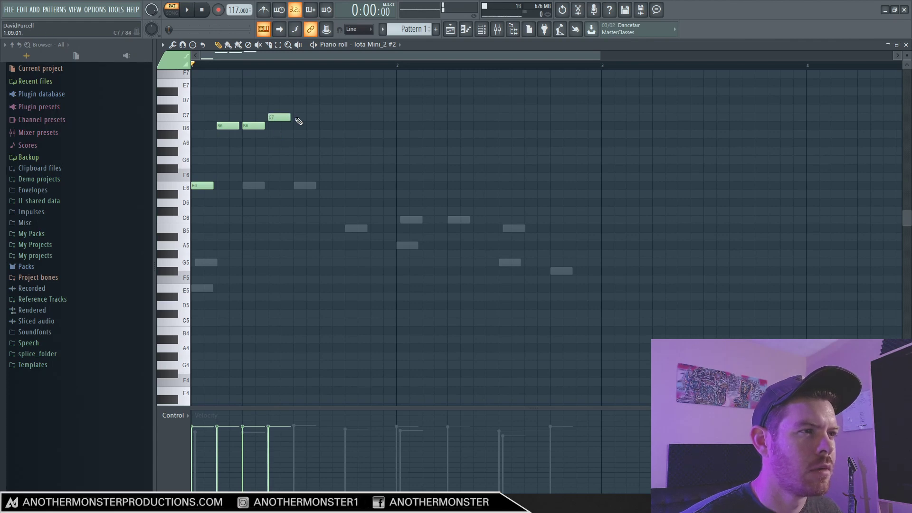
- Play the second Iota Mini layer and step back through its presets, past Pluck - Loud and Pluck - Fluorescent
key(space)
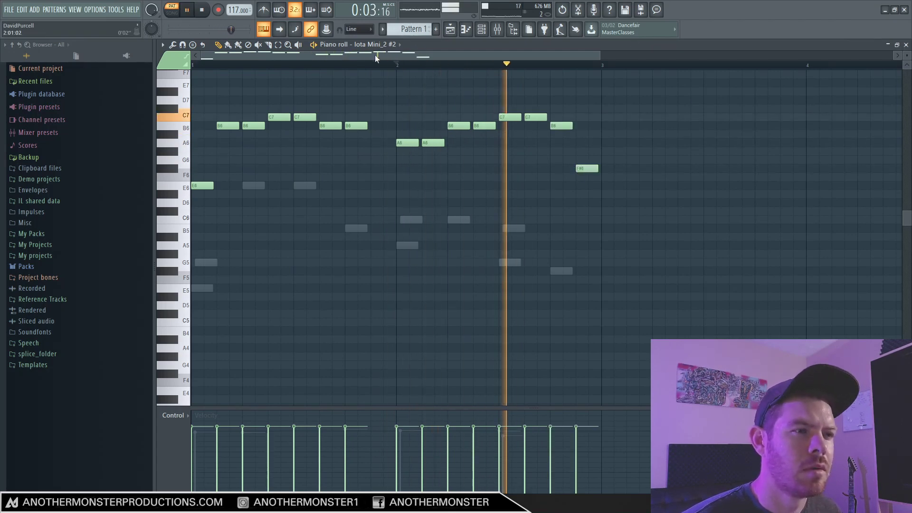
click(450, 29)
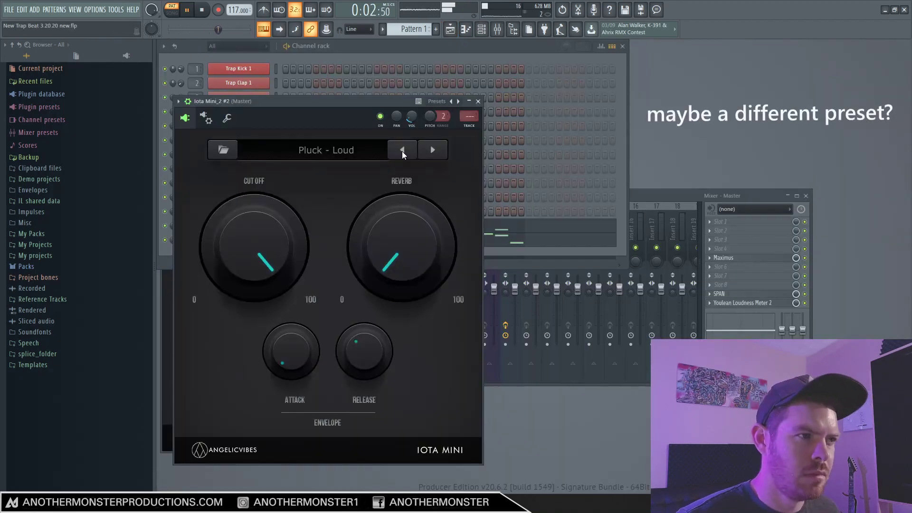
click(402, 150)
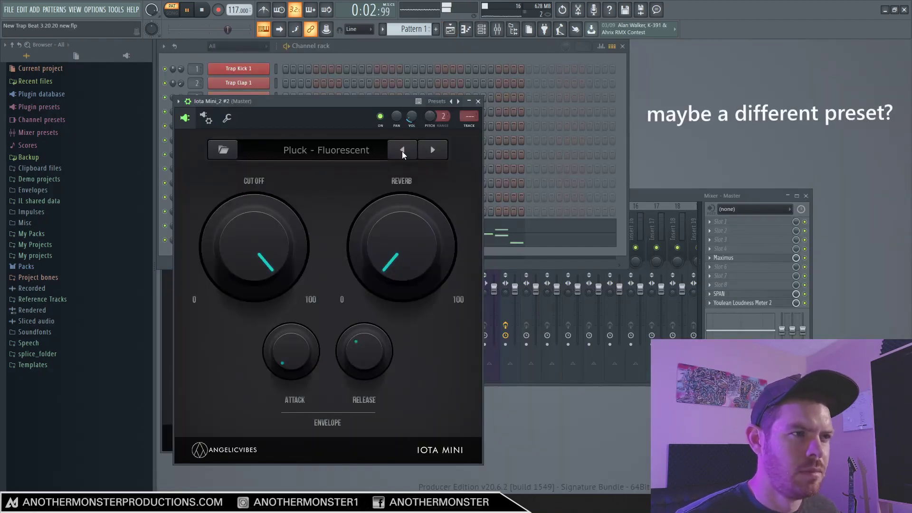
click(402, 150)
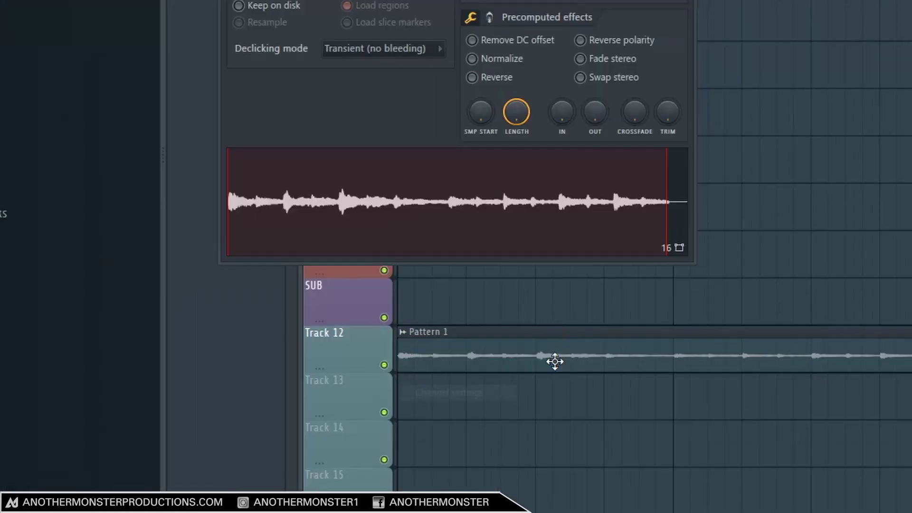
- Open the rendered Pattern 1 sample in a new Slicex channel
right_click(409, 205)
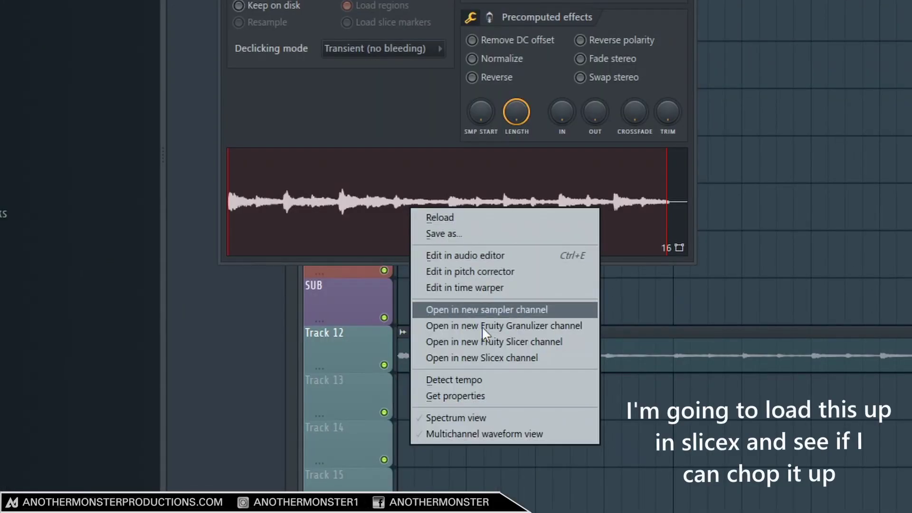
click(458, 357)
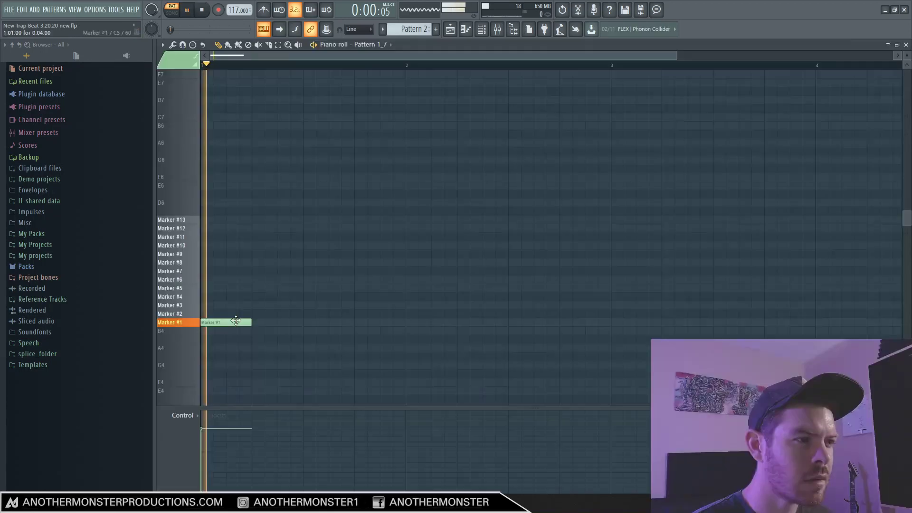
- Sequence the slices after Marker #1 in bar 1 as Marker #2, #5, #2, and start bar 2 with Marker #1, #2, #5
click(252, 315)
key(space)
drag(297, 280, 317, 295)
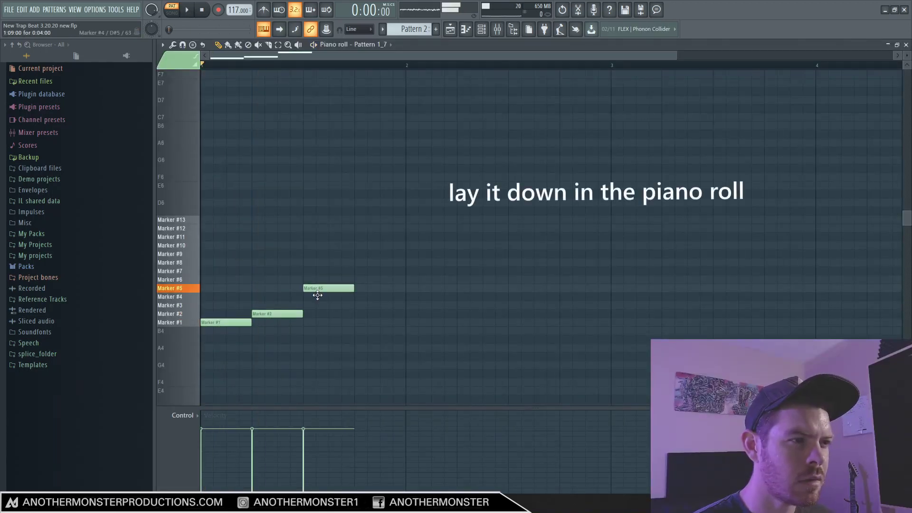
key(space)
click(355, 314)
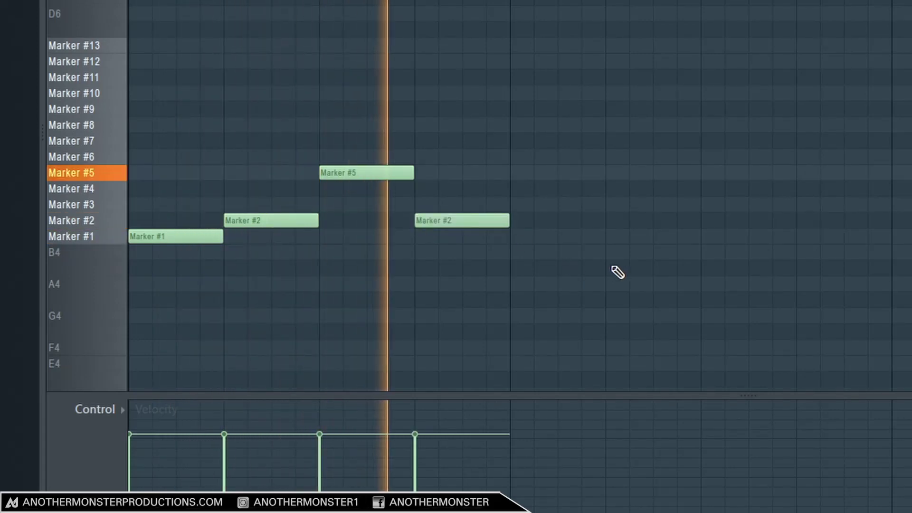
click(513, 236)
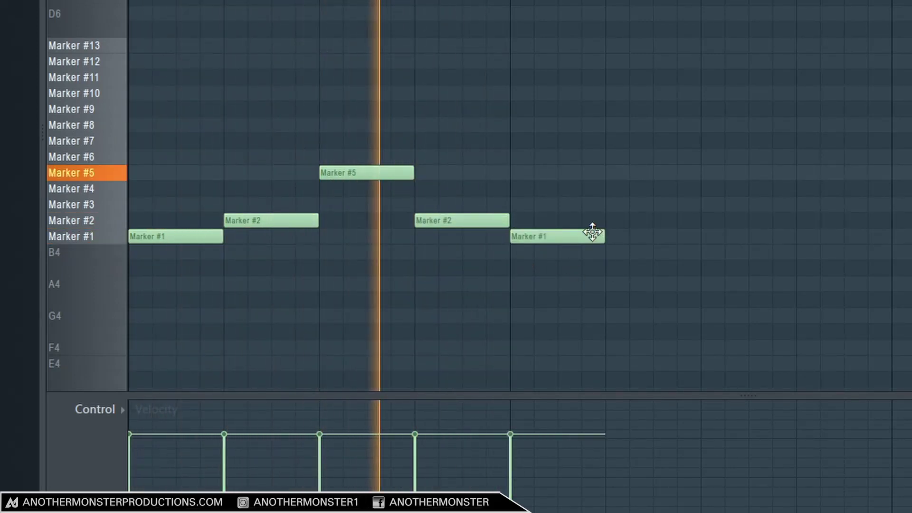
click(613, 221)
click(702, 172)
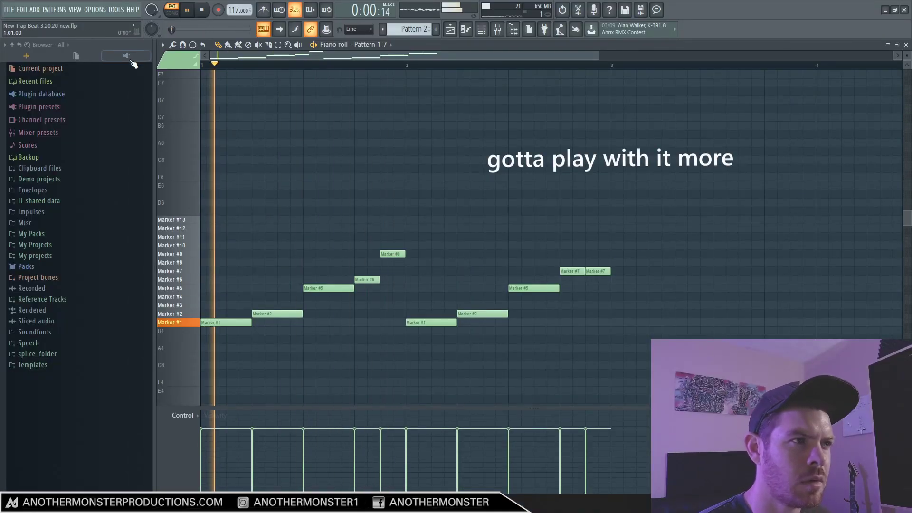
- Raise the last slice of bar 1 from Marker #9 to Marker #10 and play the sequence
drag(393, 253, 393, 245)
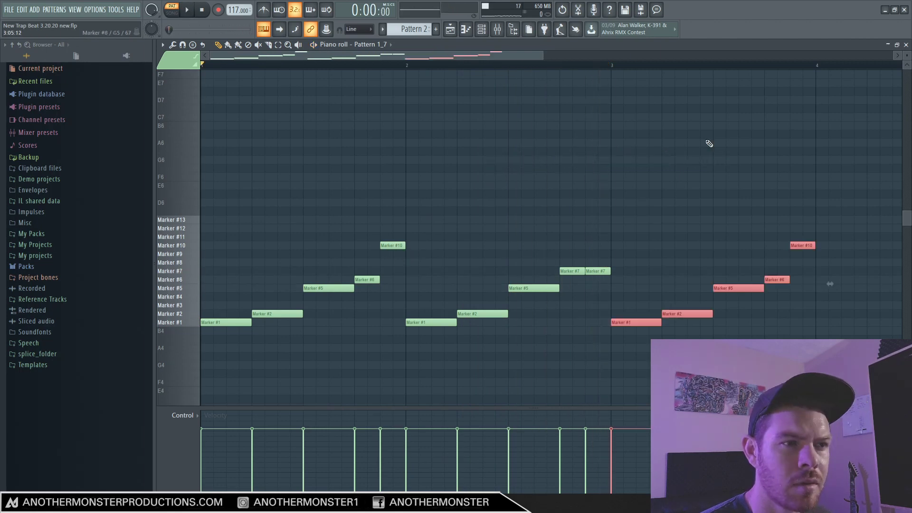
key(space)
- Audition the slice sequence in bar 4 and delete its Marker #2 slice
drag(515, 57, 695, 68)
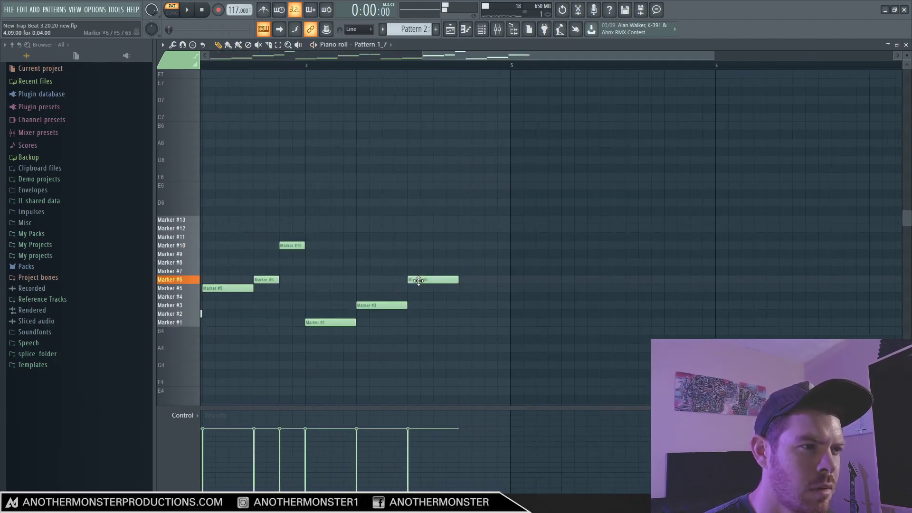
click(316, 71)
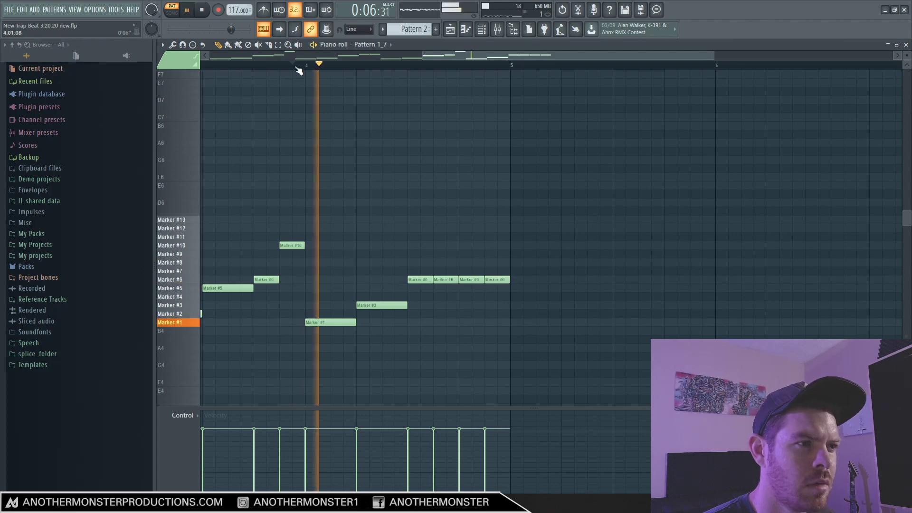
click(411, 57)
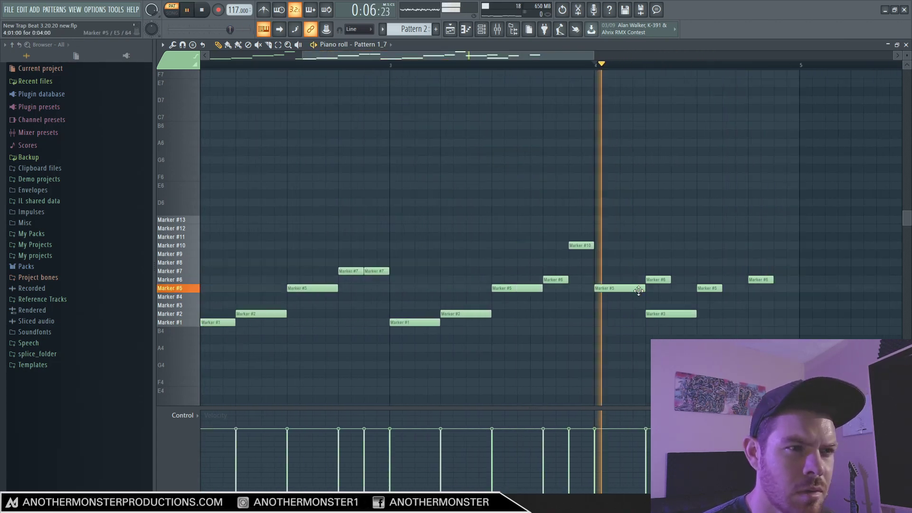
right_click(679, 311)
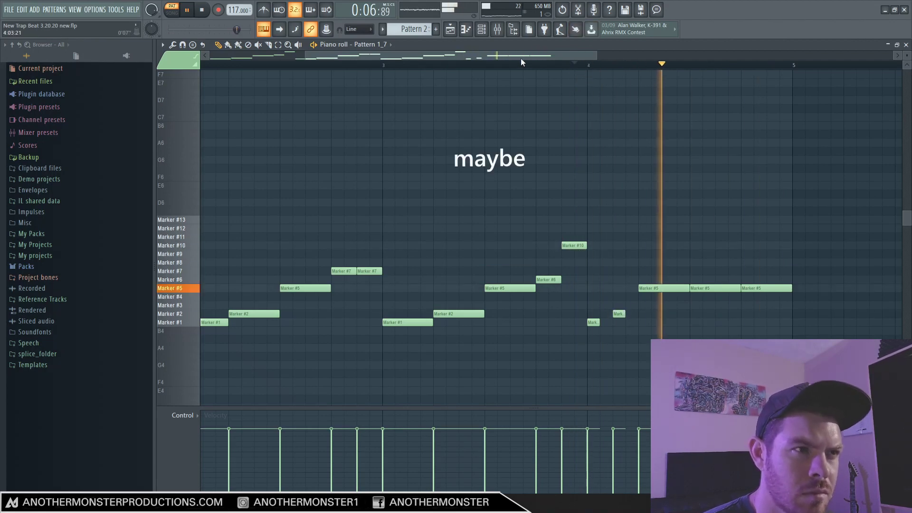
drag(521, 58, 351, 54)
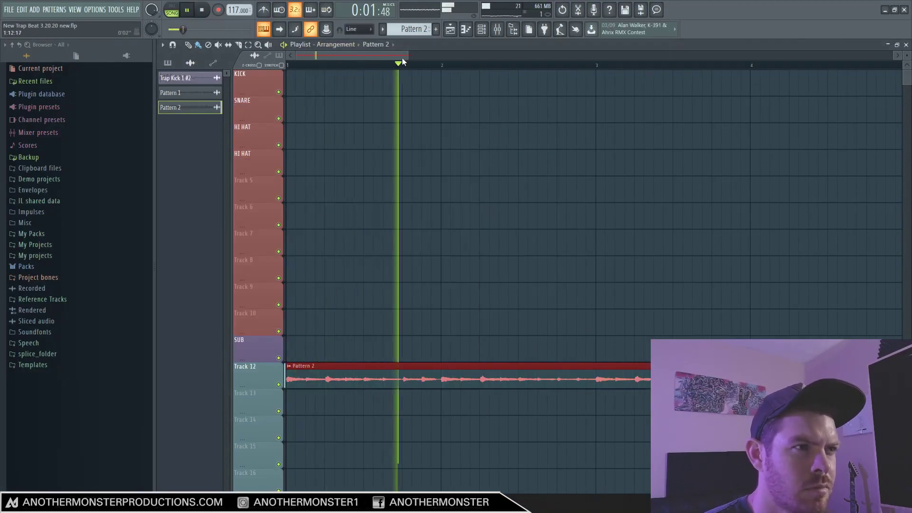
- Slice off the last section of the Pattern 2 audio clip on Track 12 and pitch it down
drag(408, 56, 429, 59)
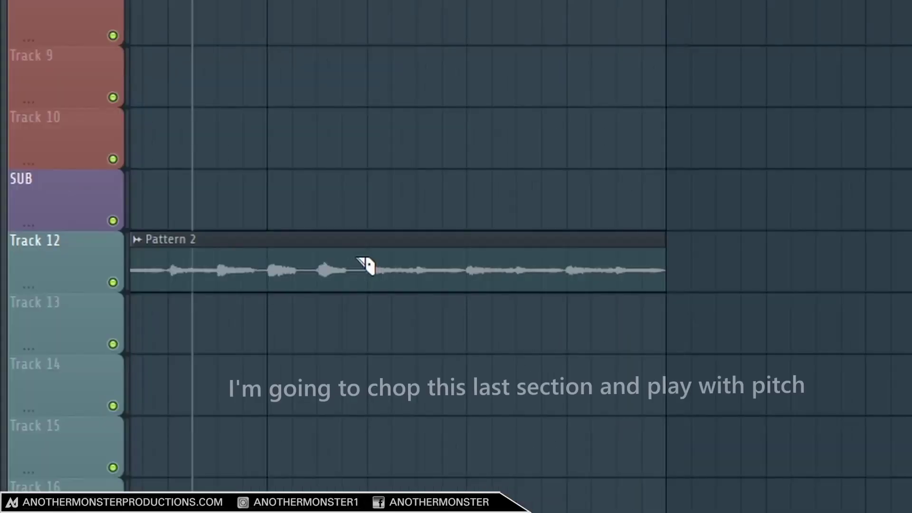
click(387, 376)
right_click(389, 370)
click(343, 268)
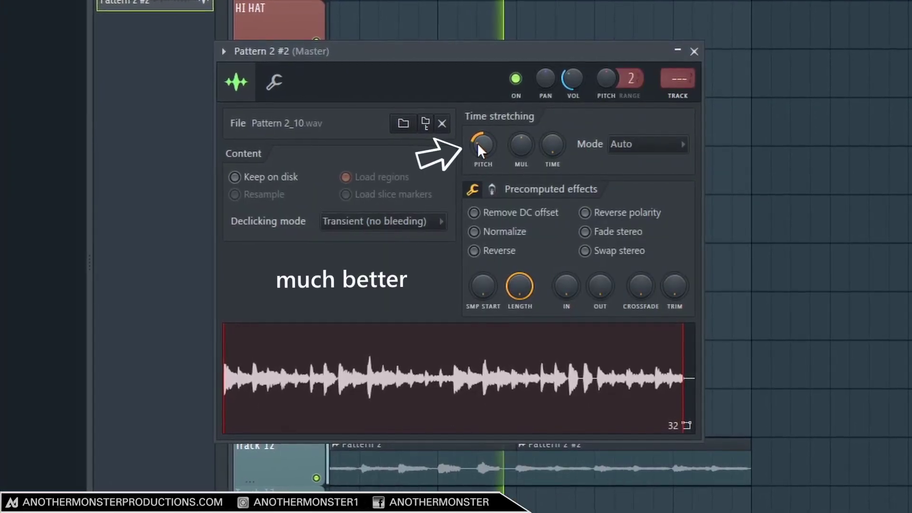
key(space)
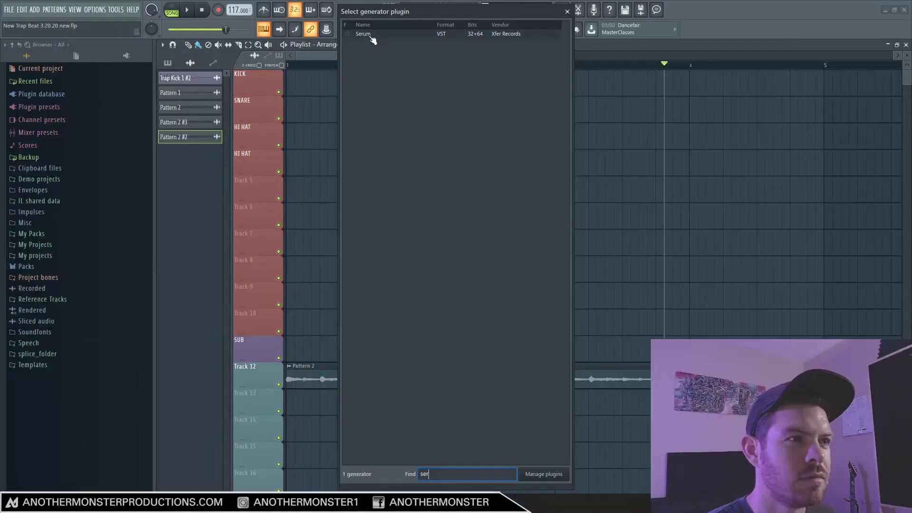
- Add the Serum generator and load a pad preset in place of the Init patch
key(Return)
drag(426, 178, 418, 106)
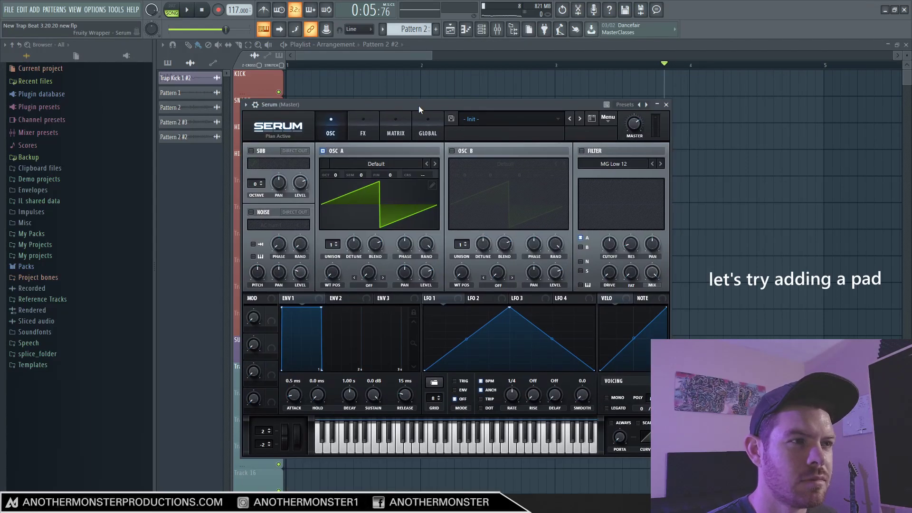
click(505, 118)
click(772, 256)
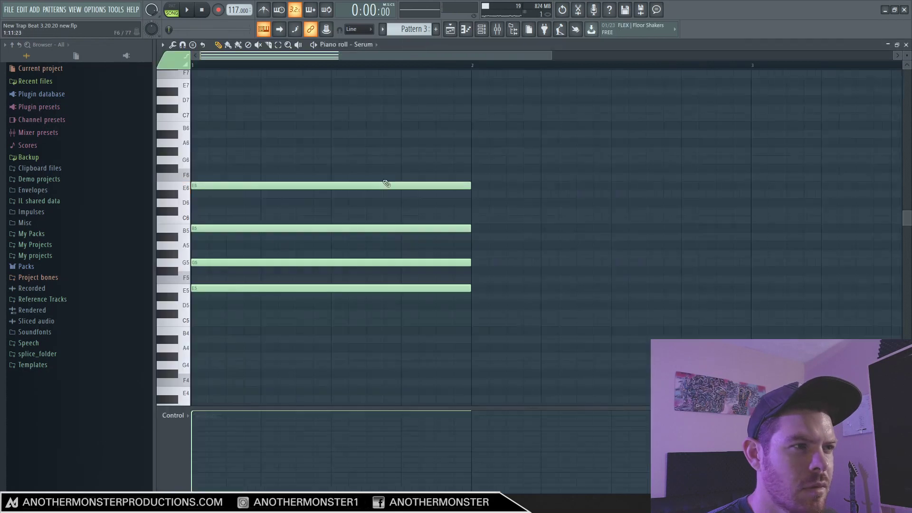
- Place the Pattern 3 chord on Track 13, play it with the chopped melody, and return to Serum's piano roll
key(space)
key(F5)
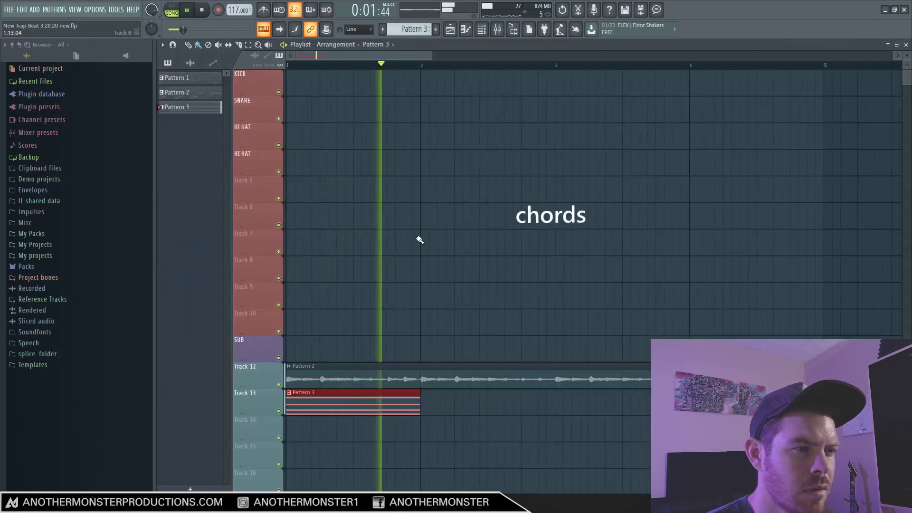
key(F7)
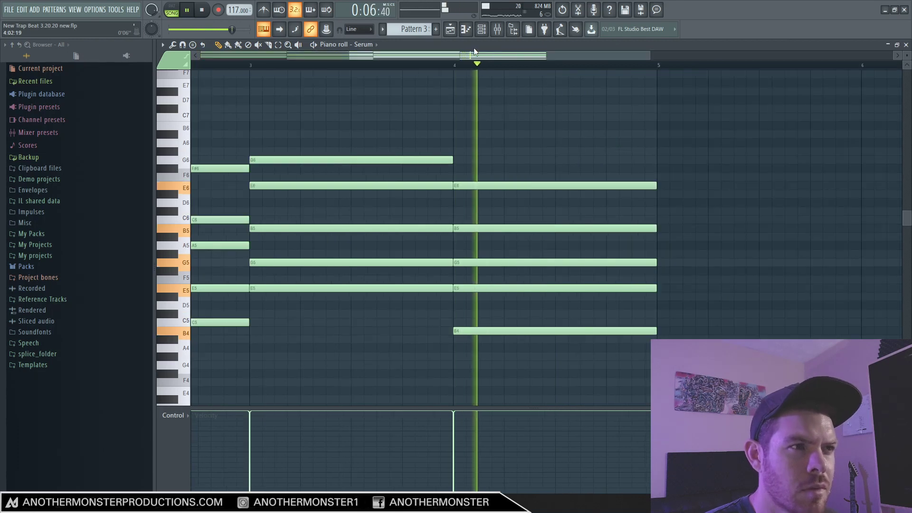
- Add the Denise Bad Tape effect to the Serum mixer track and increase its Wow and Shake amounts
drag(464, 56, 247, 50)
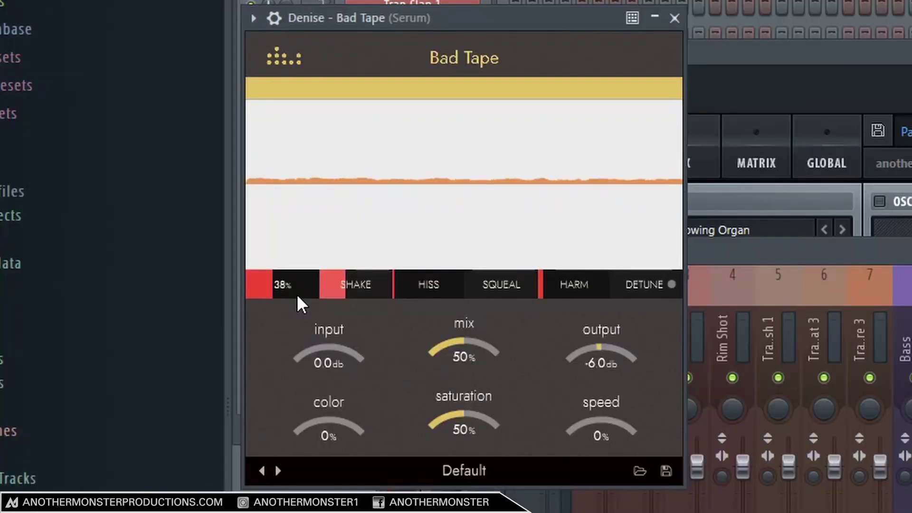
drag(297, 295, 361, 291)
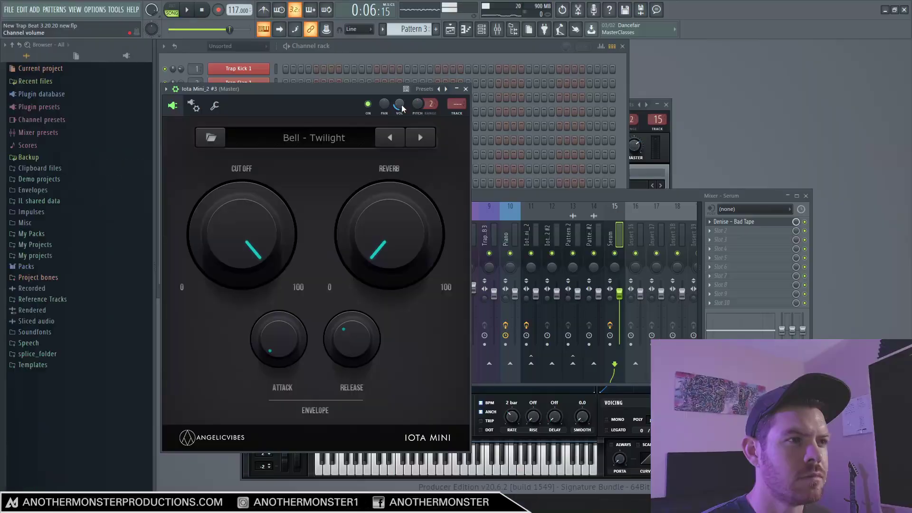
- Select the Bell - Twinkle preset in the new Iota Mini and write an E8, C8, B7, E7 melody twice across bar 1 of Pattern 4
click(419, 137)
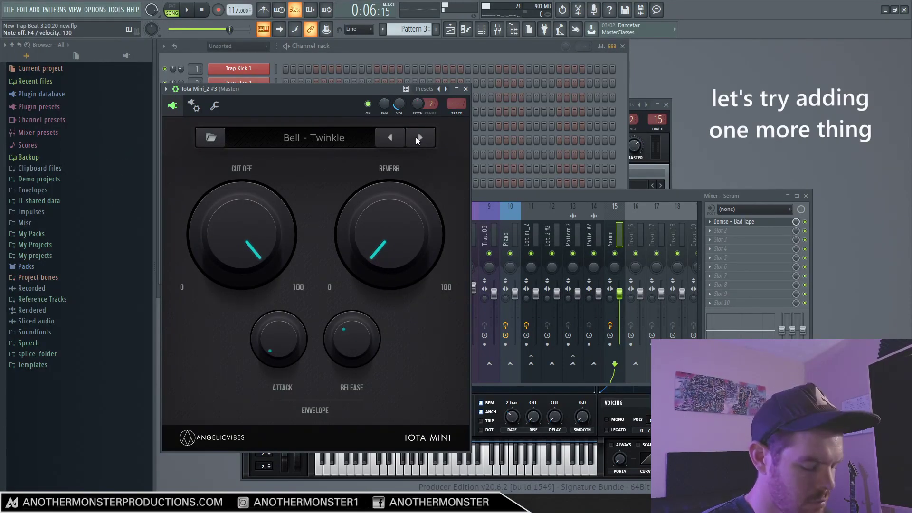
key(F6)
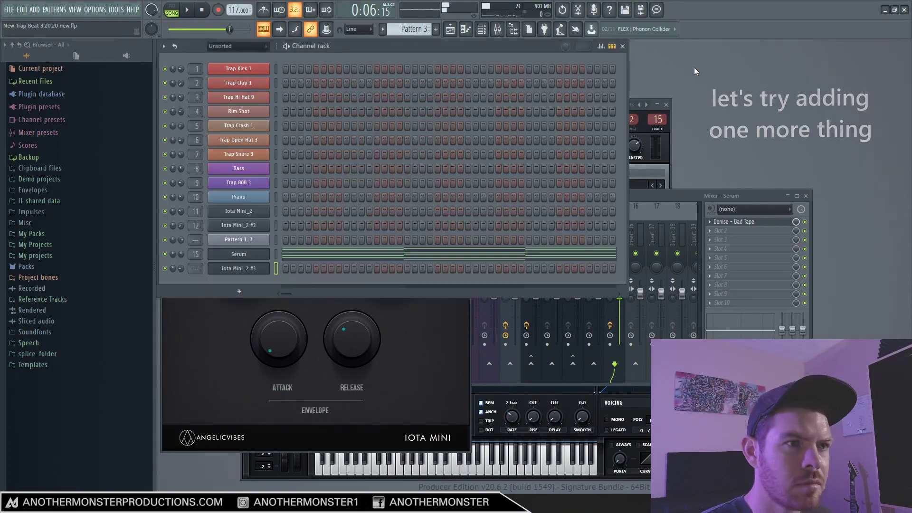
key(F7)
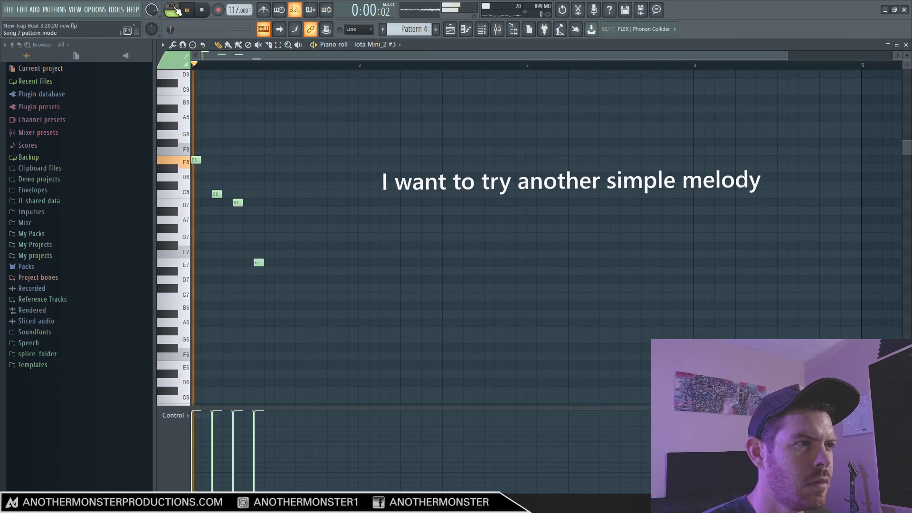
click(274, 161)
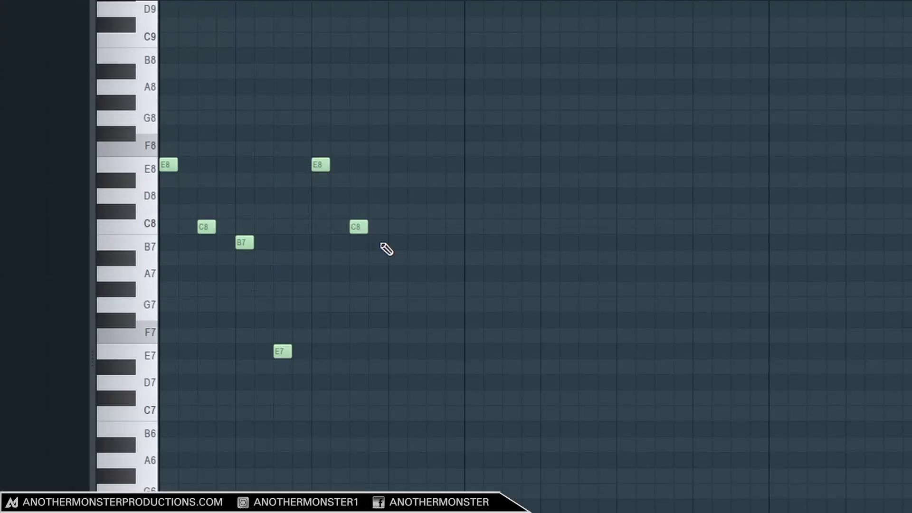
key(space)
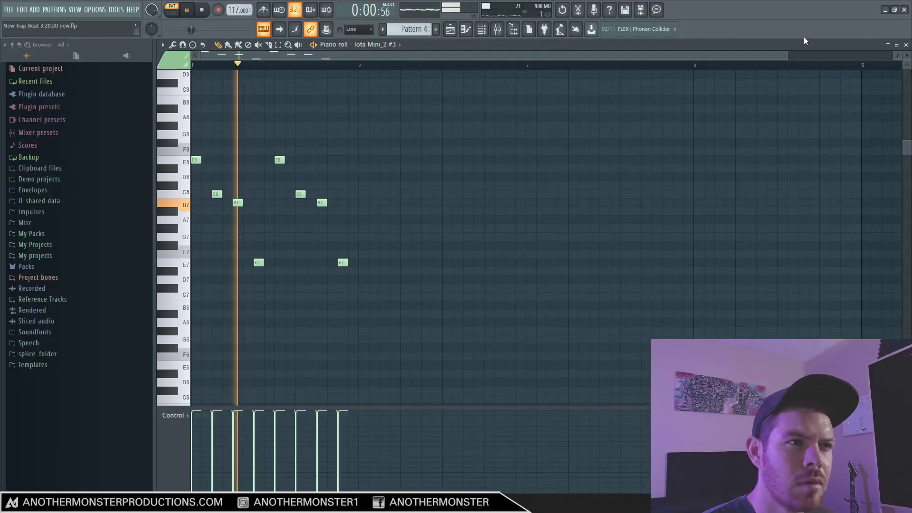
- Put Bad Tape and iZotope Vinyl on the Iota Mini_2 #3 mixer track, with Wow and Shake around 50% and Vinyl's Wear raised
key(F6)
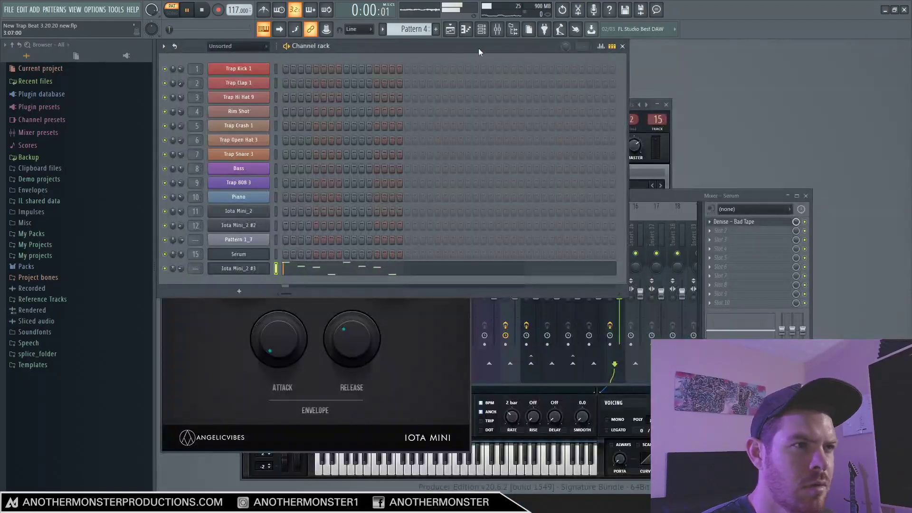
click(451, 32)
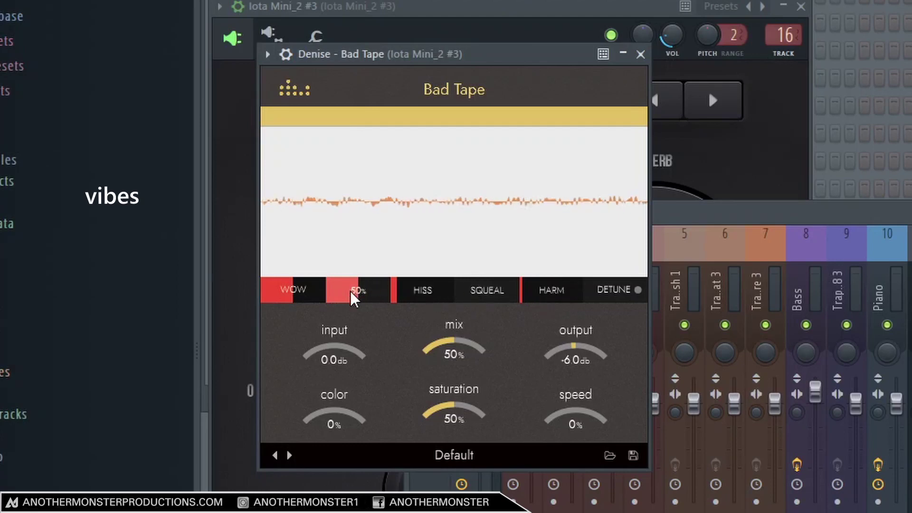
mouse_move(536, 309)
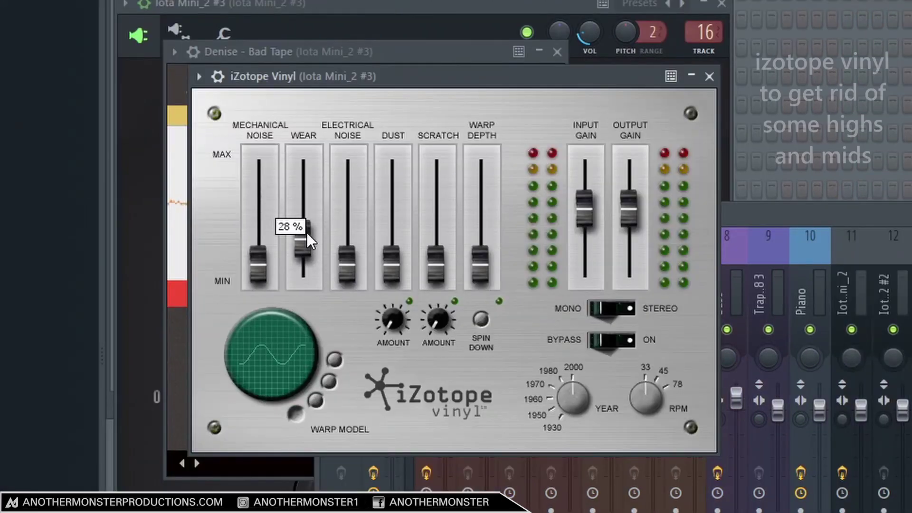
drag(302, 234, 307, 227)
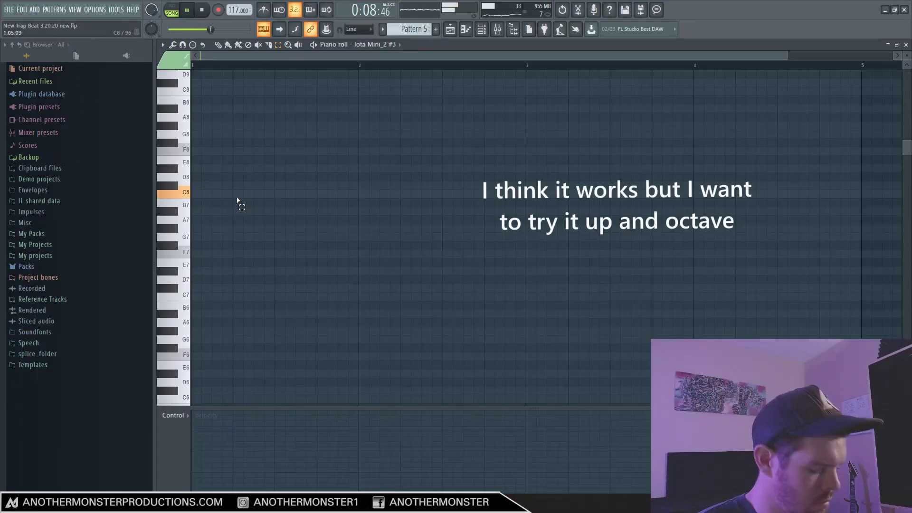
- Paste the bell melody into Pattern 5 and transpose all its notes up one octave
key(ctrl+v)
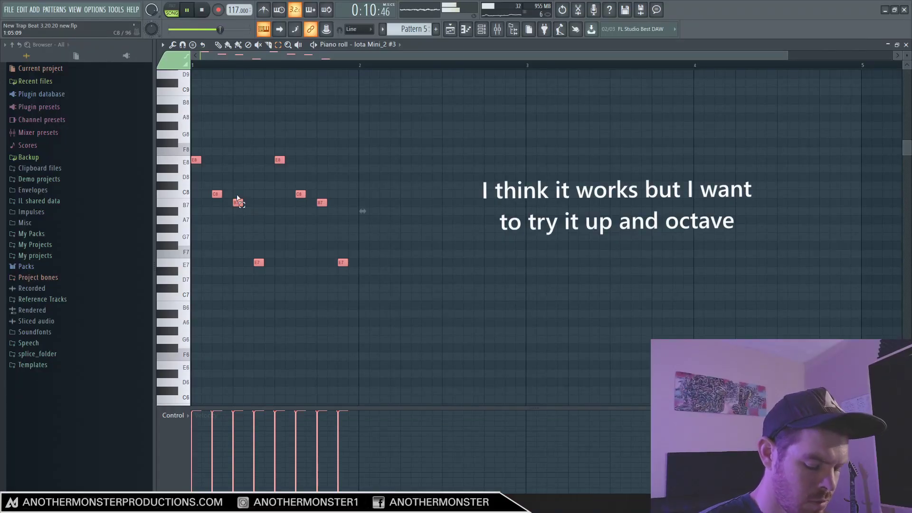
key(shift+Down)
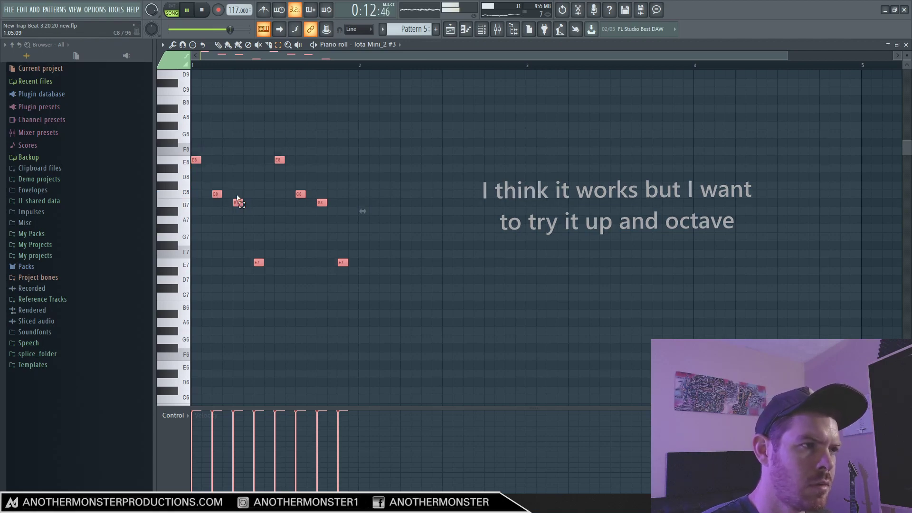
key(ctrl+Up)
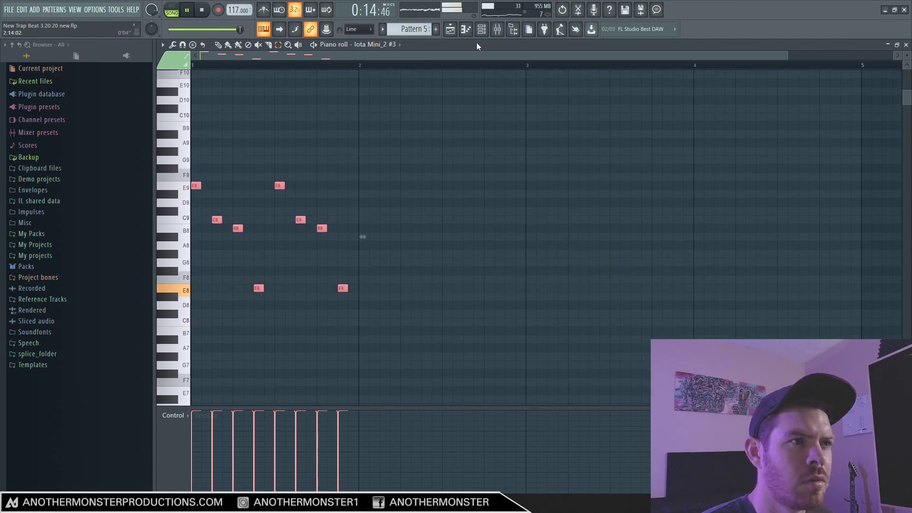
- Search the full effect plugin list for "auot" to fill slot 3 of the Iota Mini_2 #3 mixer track
key(F5)
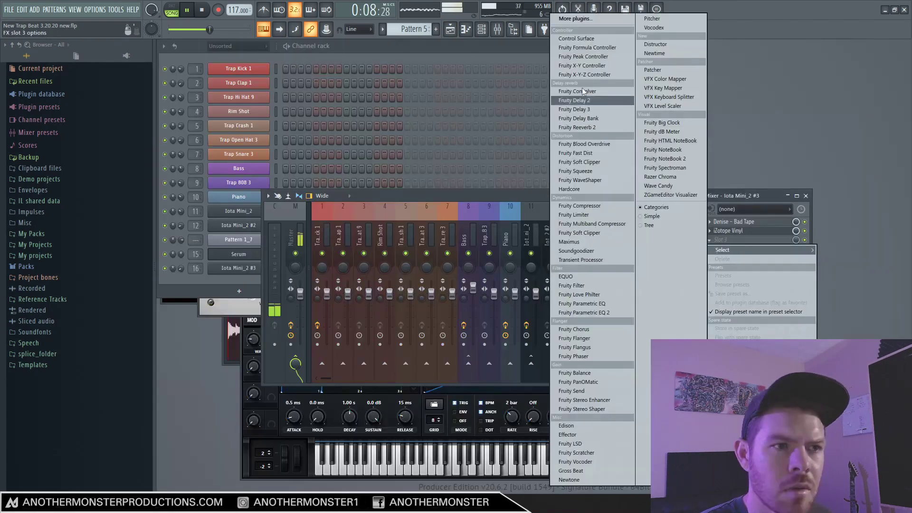
click(575, 18)
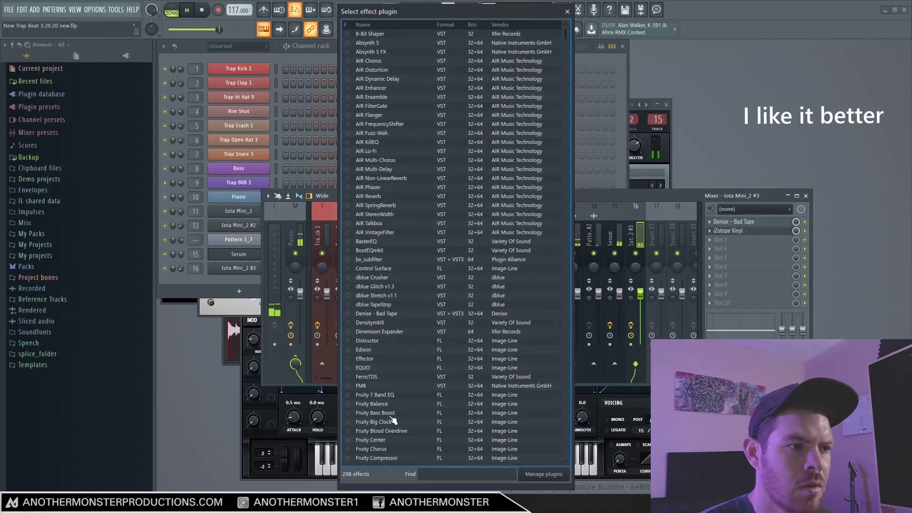
text(auot)
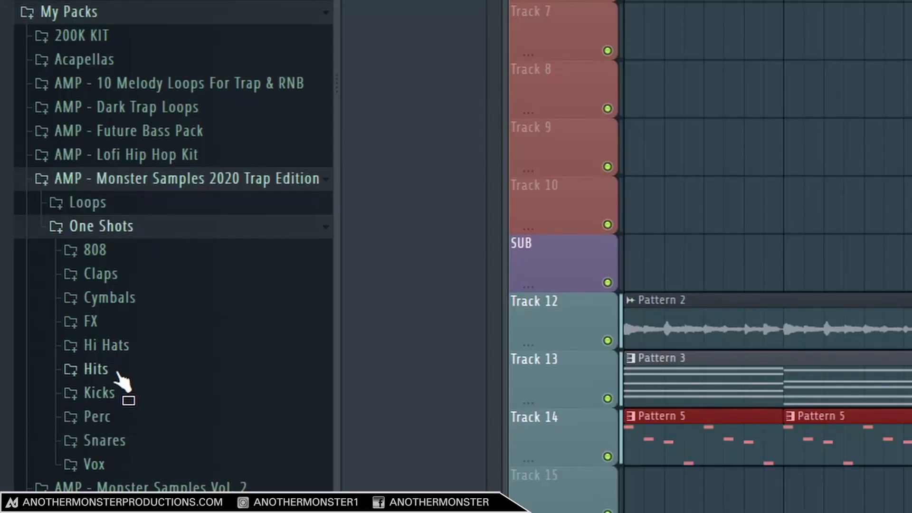
- Add the AMP - Synth Hit sample from the One Shots Hits folder to Track 15 at bars 1 and 5
click(119, 376)
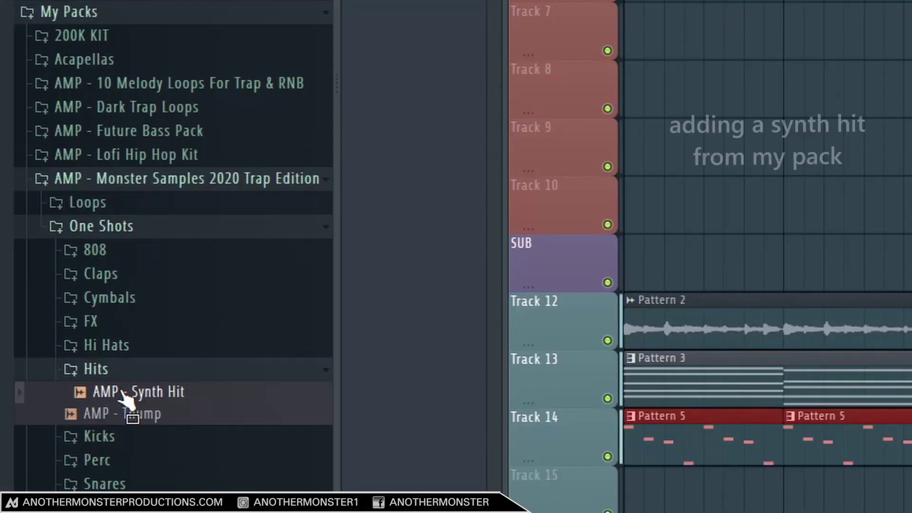
drag(663, 471, 665, 490)
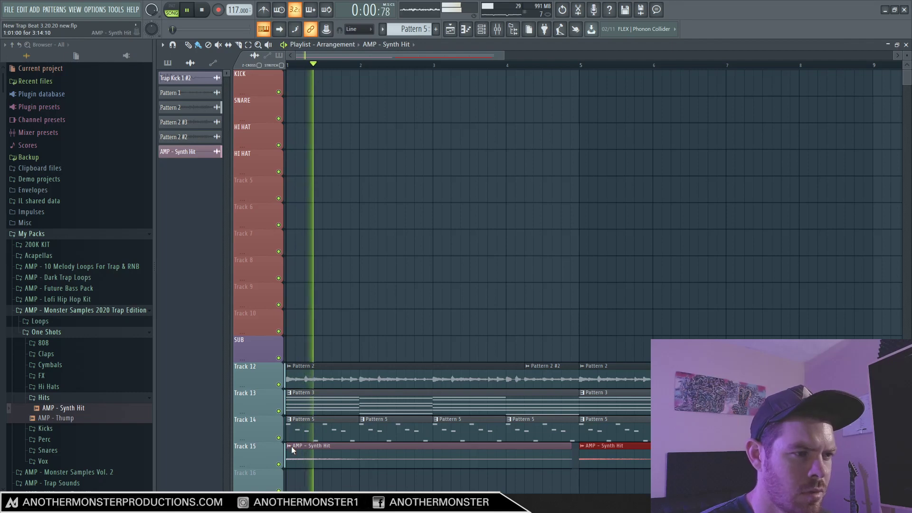
click(291, 448)
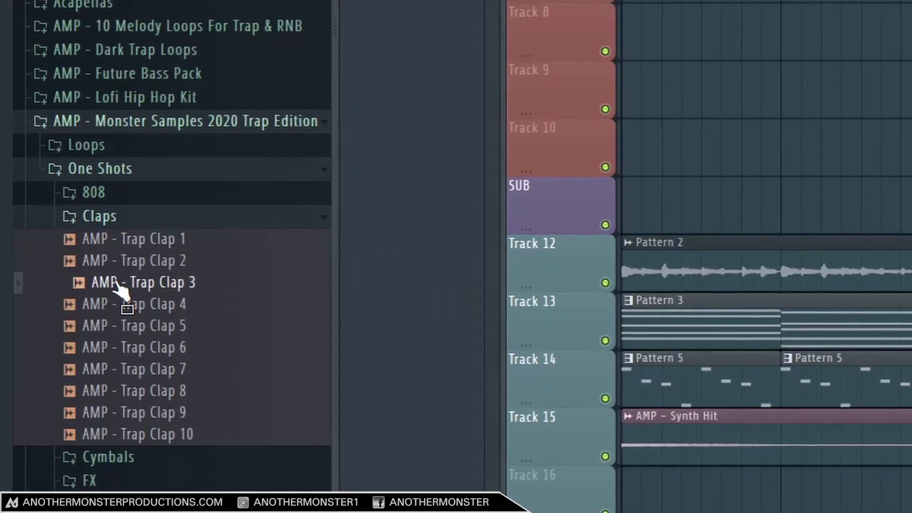
- Audition the AMP - Trap Clap samples in the Claps folder to choose a clap
click(122, 258)
drag(122, 302, 125, 312)
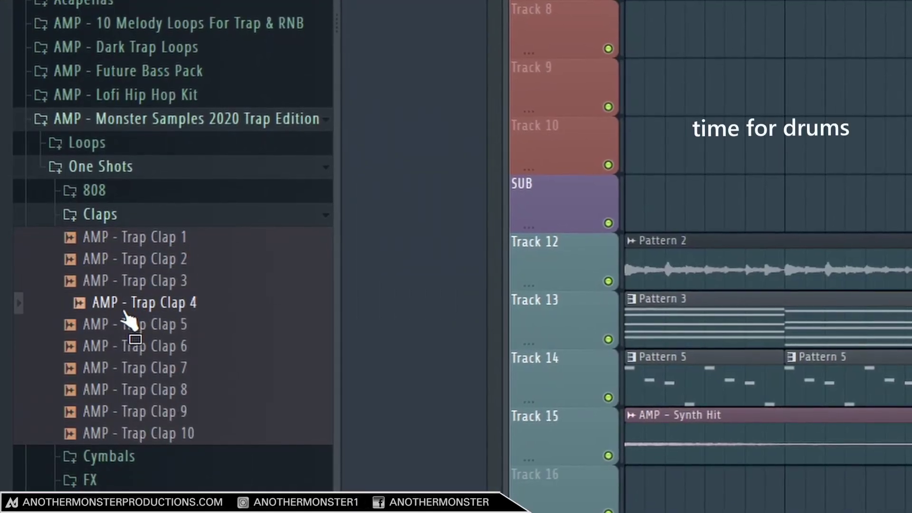
click(125, 328)
click(128, 346)
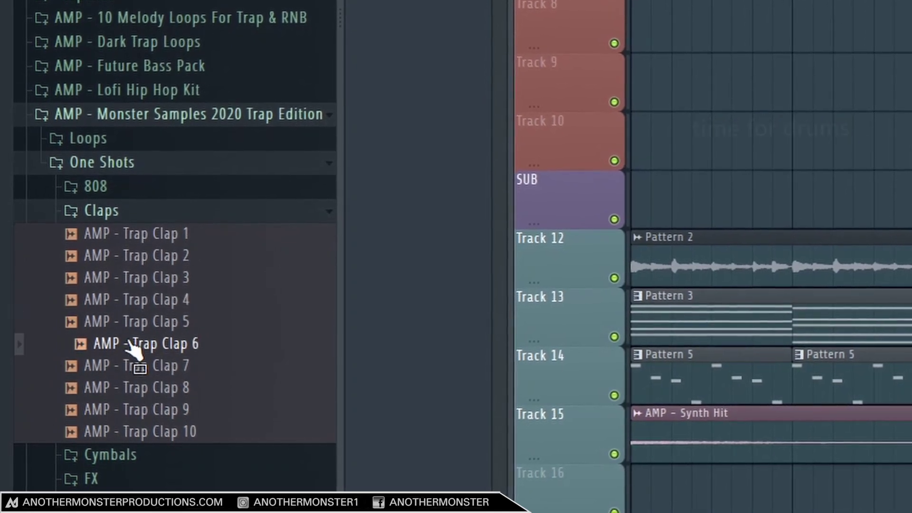
click(131, 365)
click(133, 256)
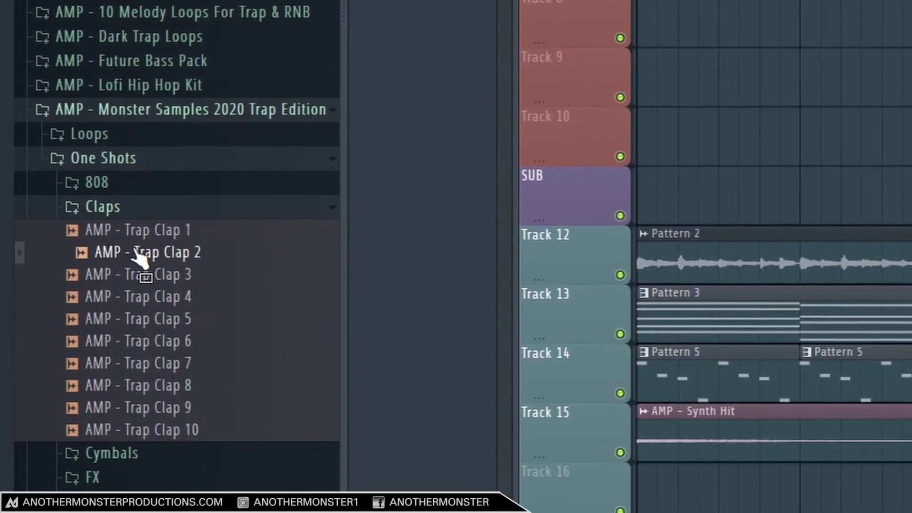
click(136, 232)
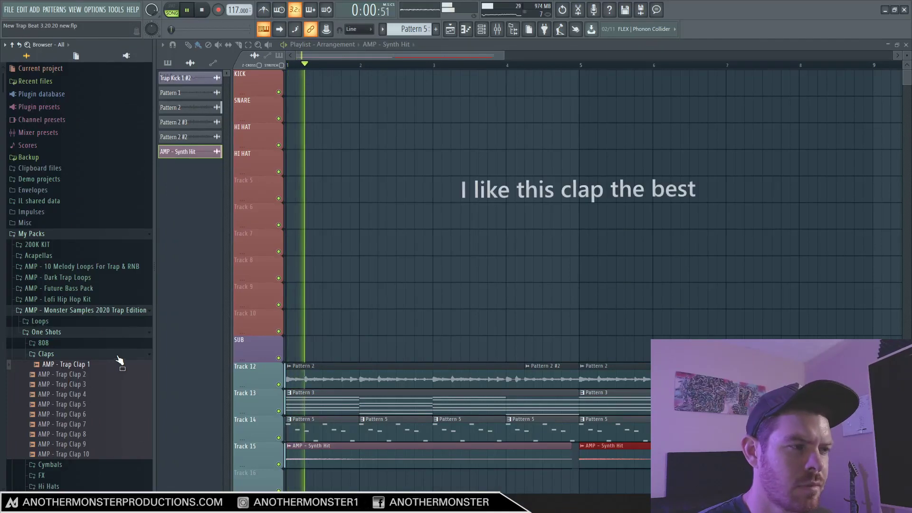
- Place AMP - Trap Clap 1 on the SNARE track at the middle of each bar
click(66, 368)
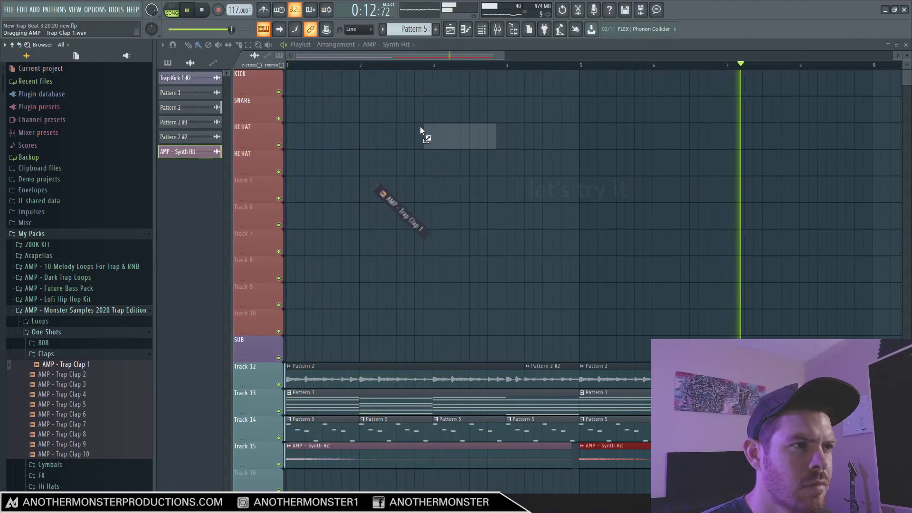
drag(420, 126, 323, 110)
click(399, 112)
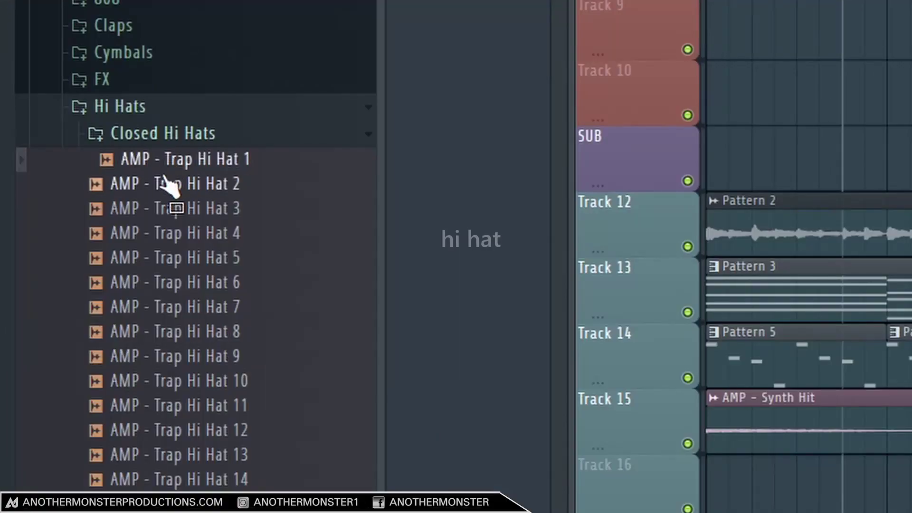
- Audition the AMP - Trap Hi Hat samples in the Closed Hi Hats folder to choose a hi-hat
click(177, 184)
click(190, 233)
click(200, 257)
click(206, 283)
click(202, 308)
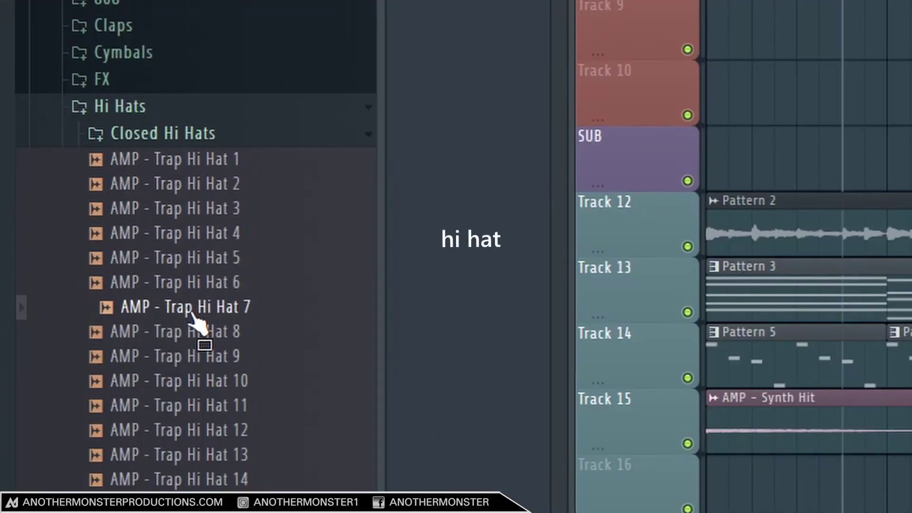
click(214, 333)
click(193, 406)
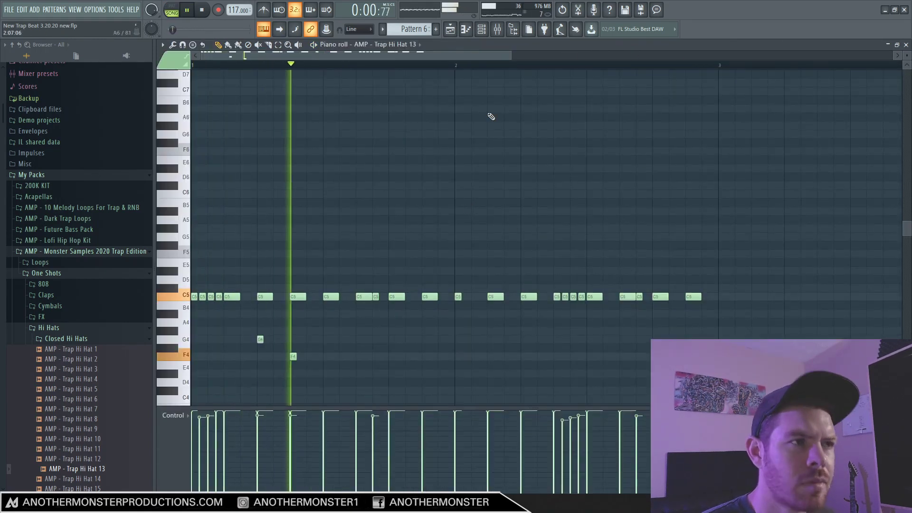
- Add a lower-pitched G4 accent note to the Trap Hi Hat 13 part in bar 2 of Pattern 6
key(space)
click(490, 339)
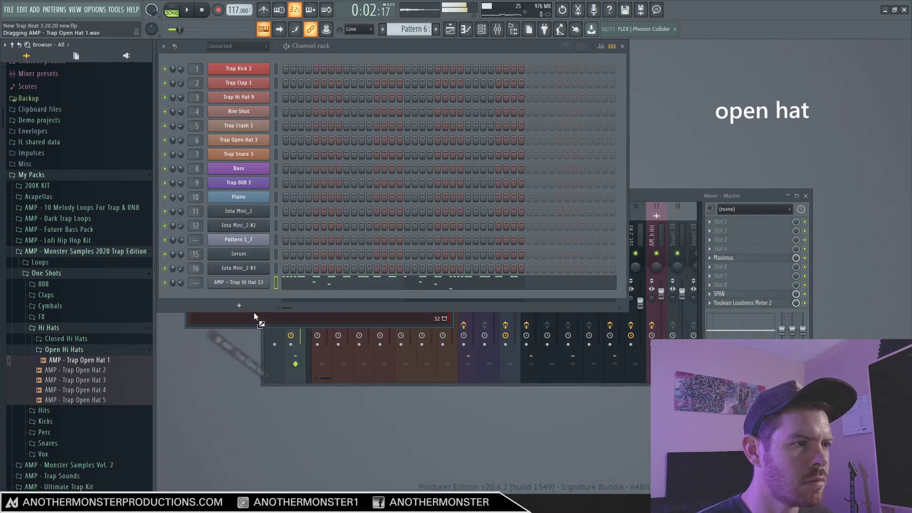
- Add AMP - Trap Open Hat 1 as a channel and place C5 hits on beat 2 of both bars in Pattern 6
drag(253, 313, 232, 292)
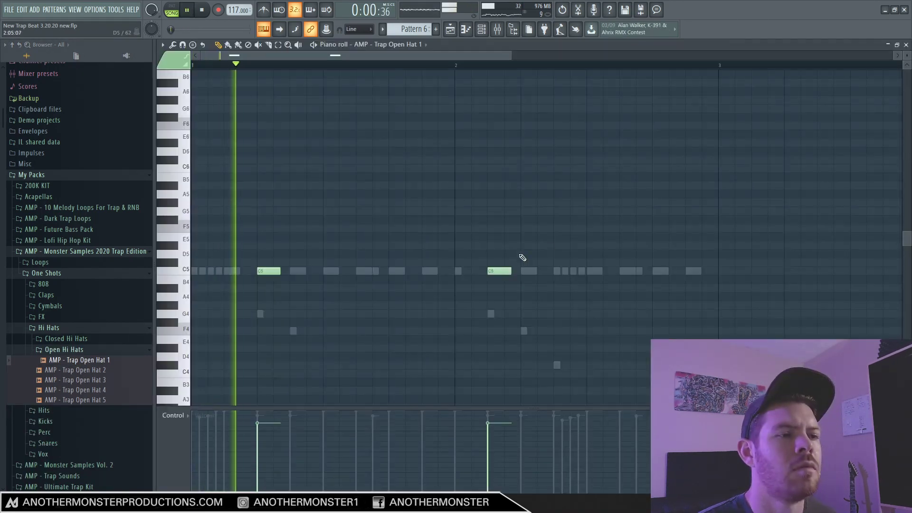
drag(496, 271, 530, 271)
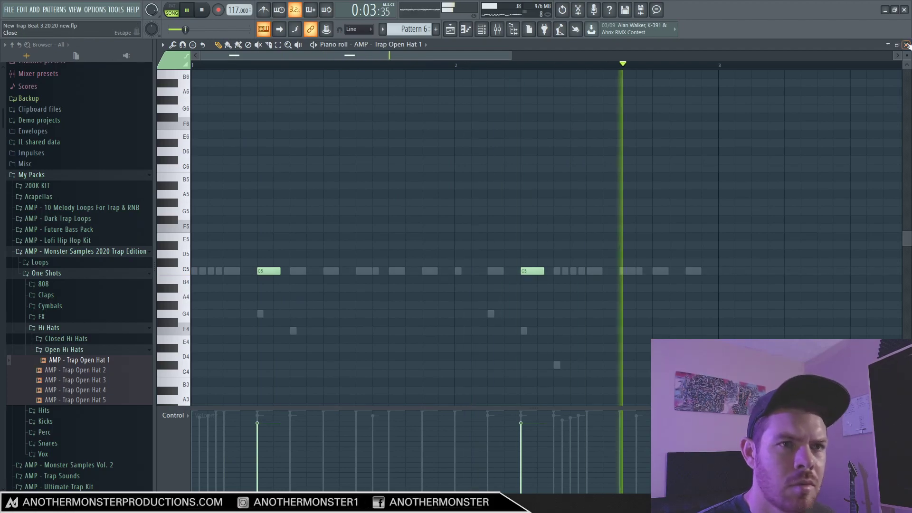
key(F7)
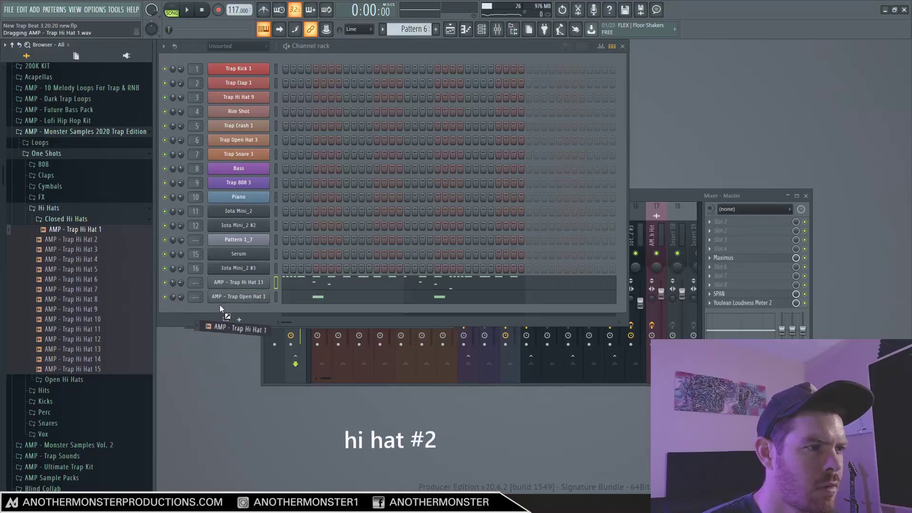
- Program one bar of steady sixteenth-note AMP - Trap Hi Hat 1 hits in Pattern 7 and repeat it through bar 8 on the second HI HAT track
drag(219, 304, 221, 309)
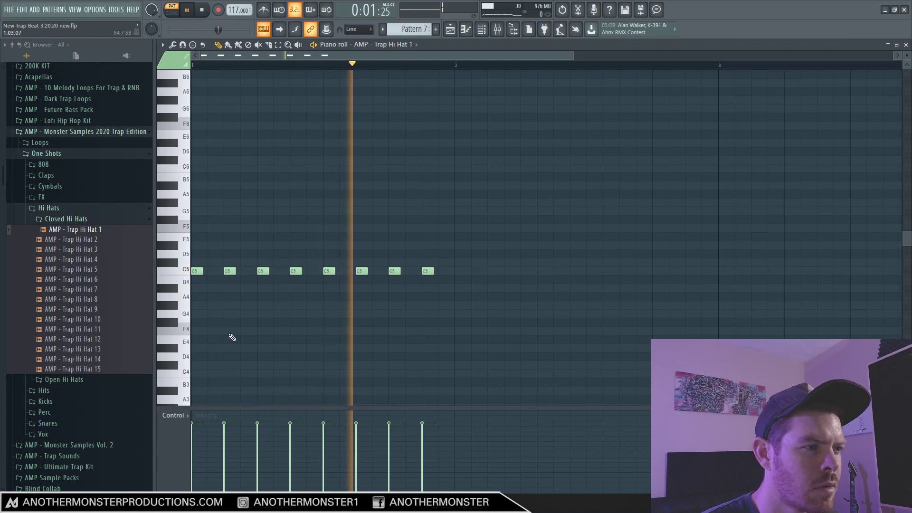
key(ctrl+z)
key(ctrl+z)
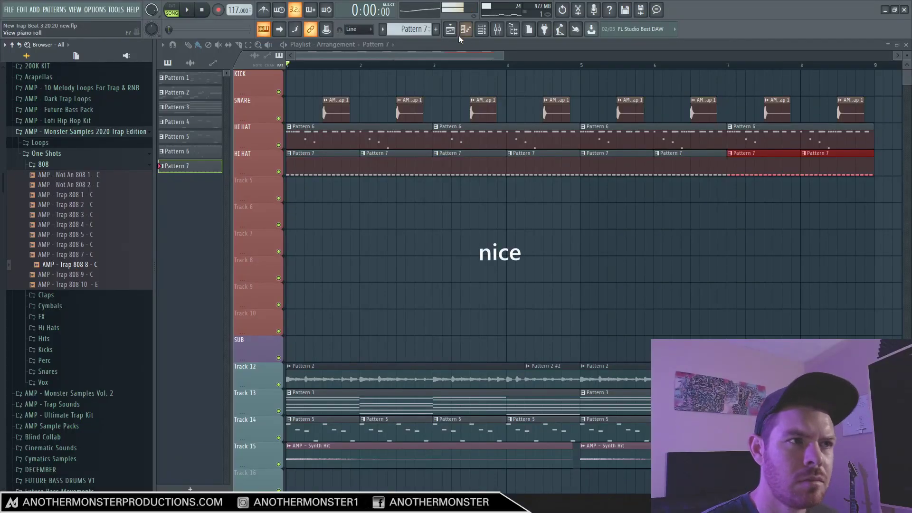
key(F5)
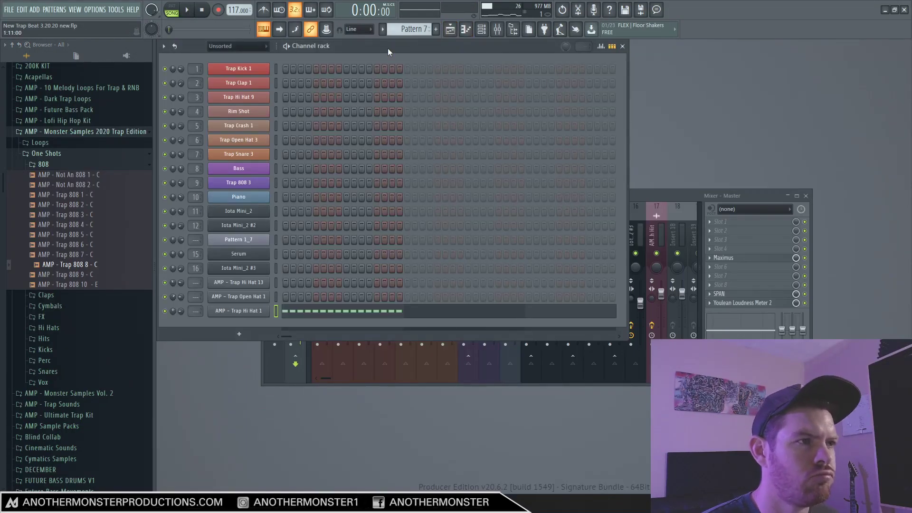
- Program a simple AMP - Trap 808 8 part in Pattern 8: long E5 notes at bars 1 and 3, with short E5, A5 and B5 pickups ending bar 2
drag(225, 327, 228, 333)
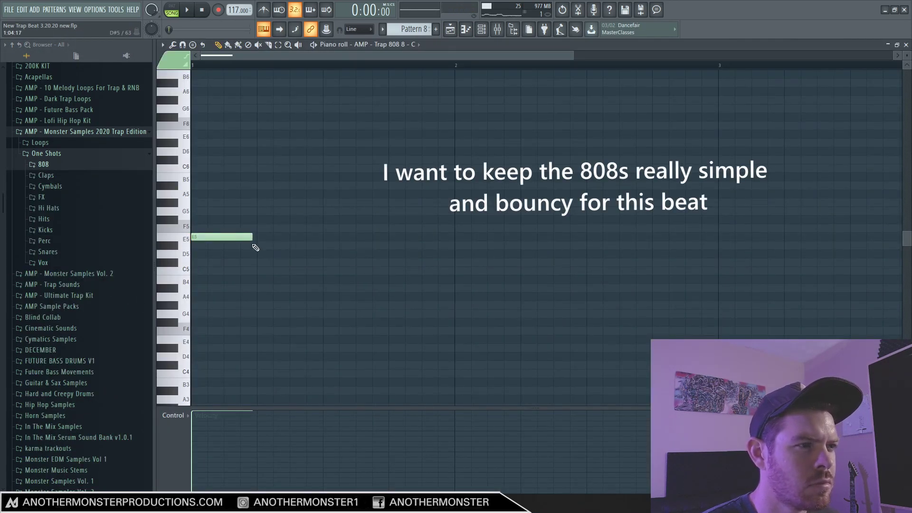
drag(252, 237, 319, 237)
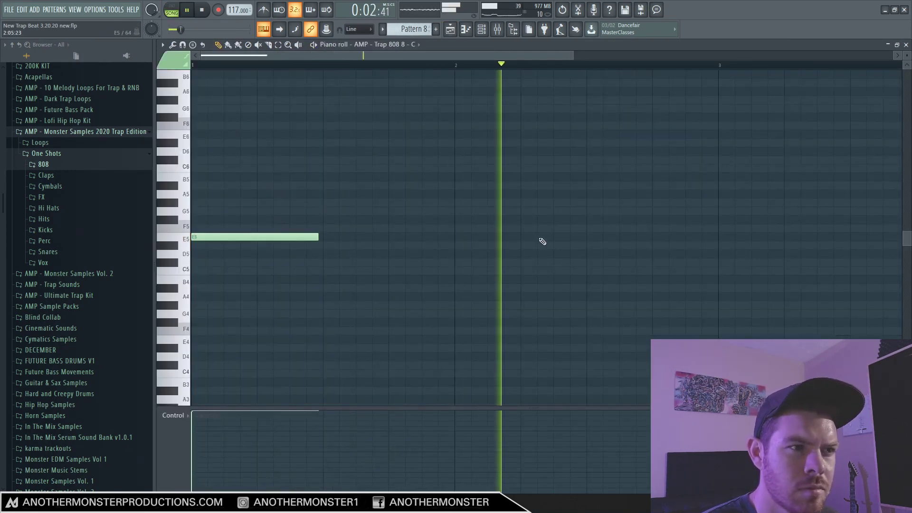
click(622, 238)
key(space)
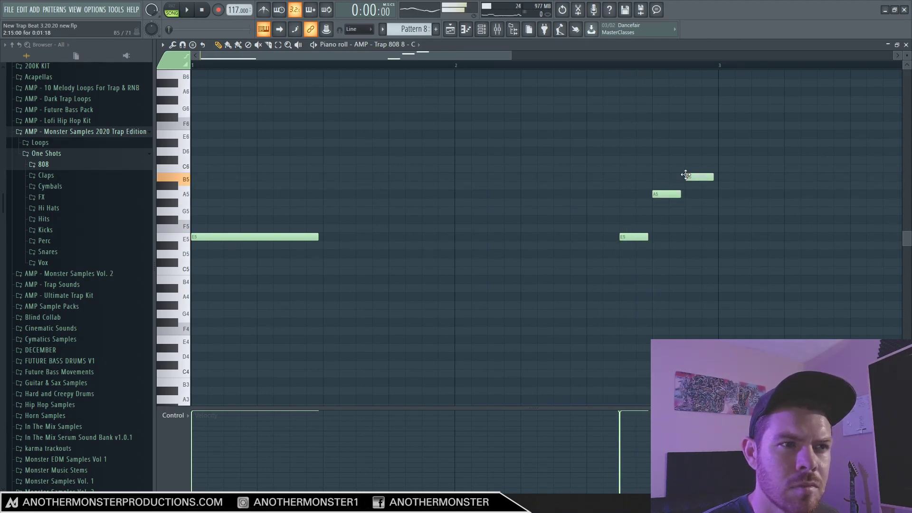
key(space)
click(586, 65)
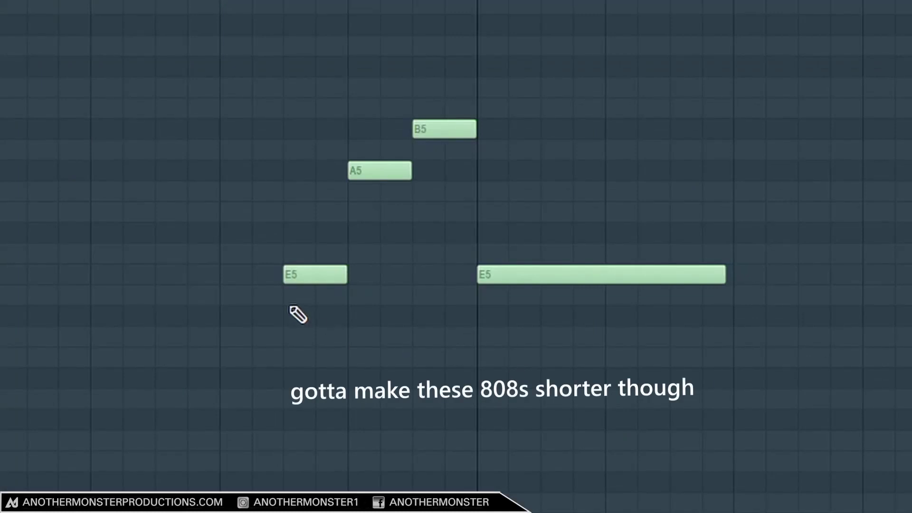
- Add short slide notes at matching pitches over the second halves of the E5, A5 and B5 pickup notes in bar 2
click(291, 295)
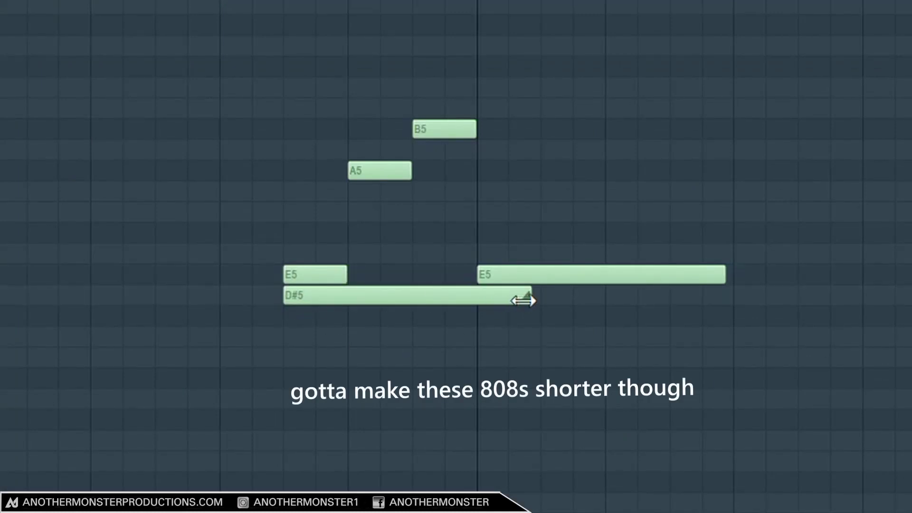
drag(522, 300, 316, 296)
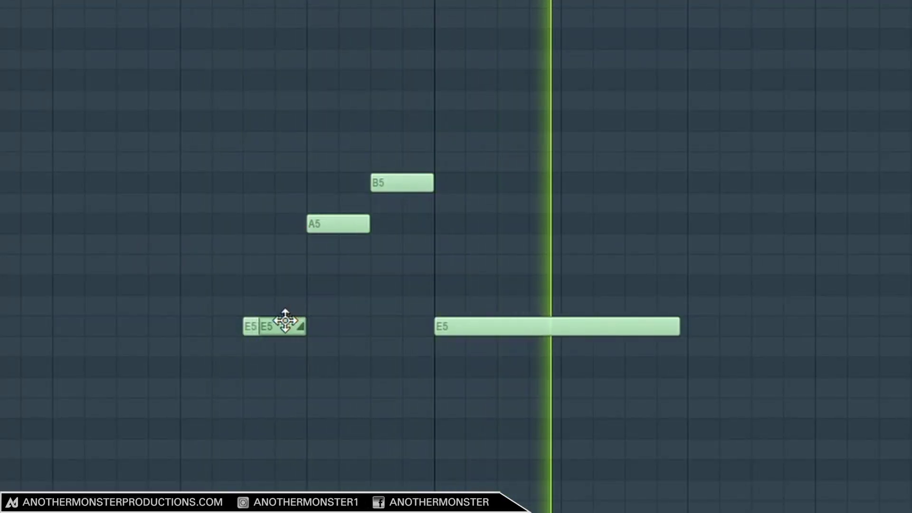
drag(291, 325, 282, 332)
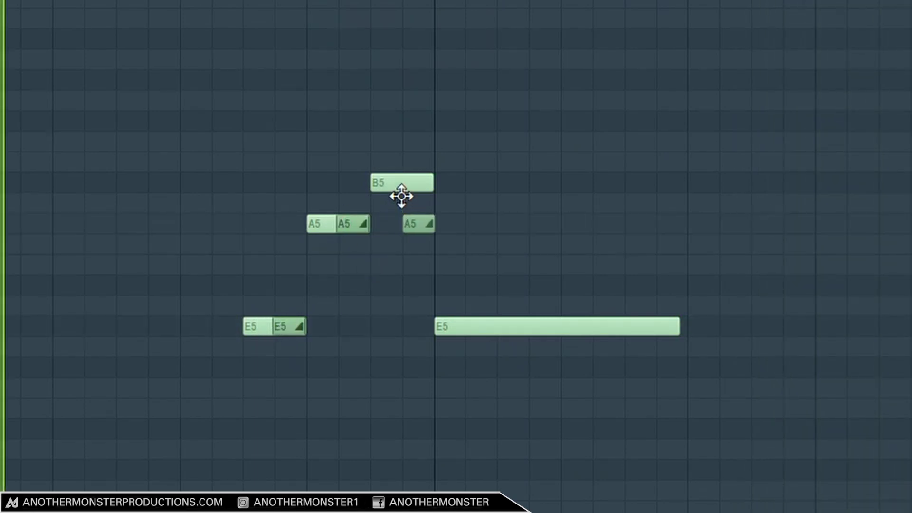
drag(402, 196, 401, 167)
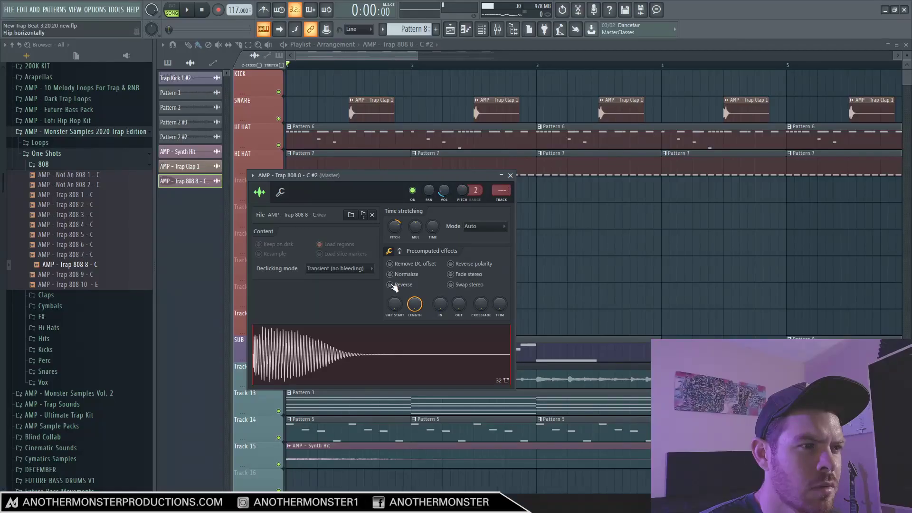
- Reverse the AMP - Trap 808 8 audio clip and place it in bar 1 on Track 10 of the playlist
click(390, 285)
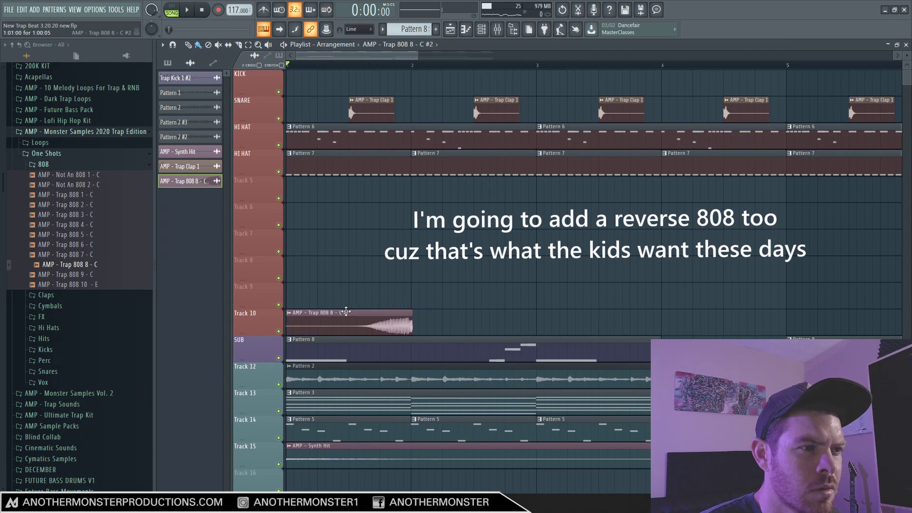
scroll(389, 110, up, 3)
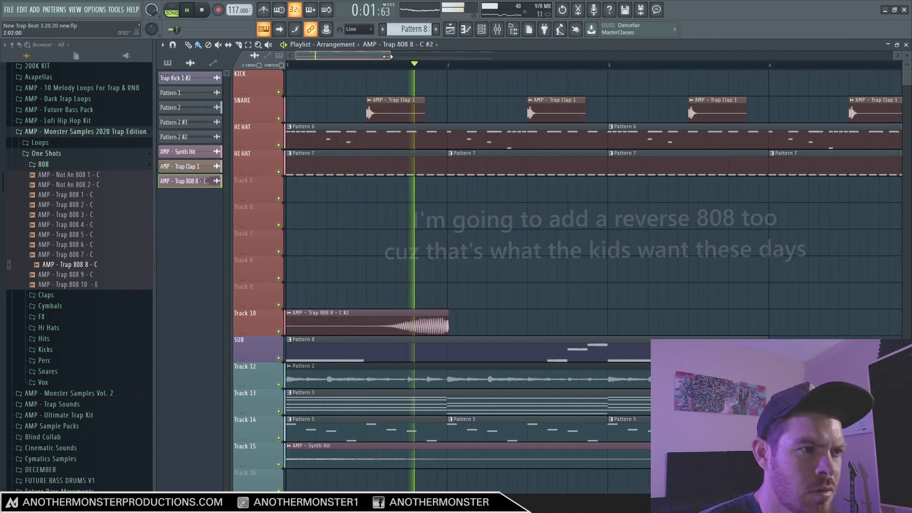
drag(365, 56, 361, 56)
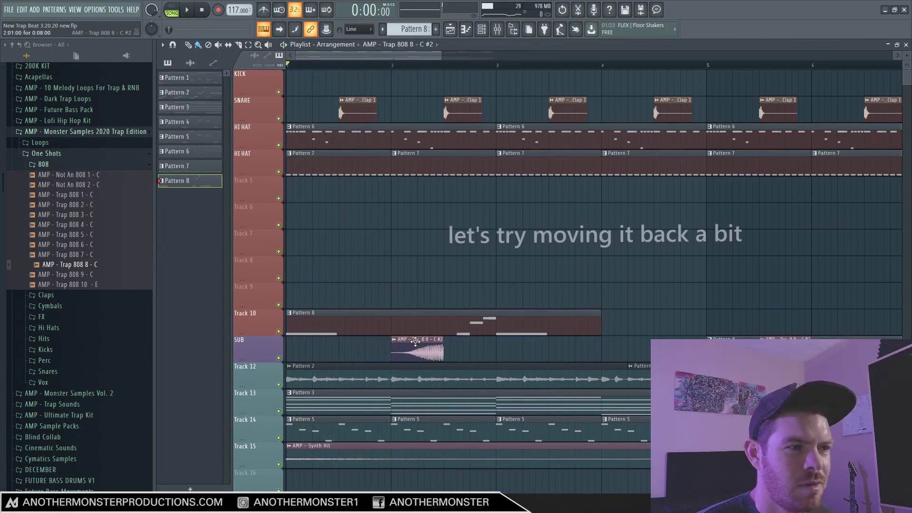
- Move the reversed 808 to the start of bar 2 over Pattern 8 on the SUB track and repeat it at bar 6
key(space)
drag(471, 323, 470, 350)
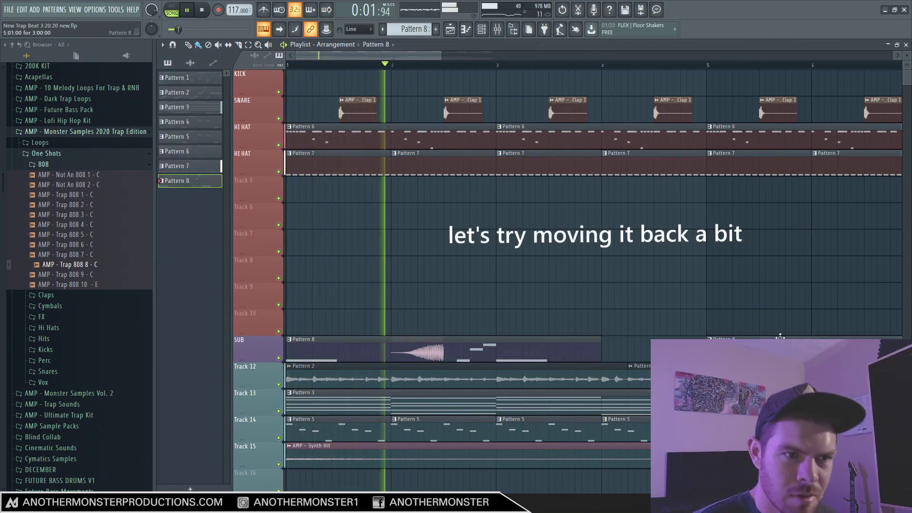
drag(781, 337, 780, 309)
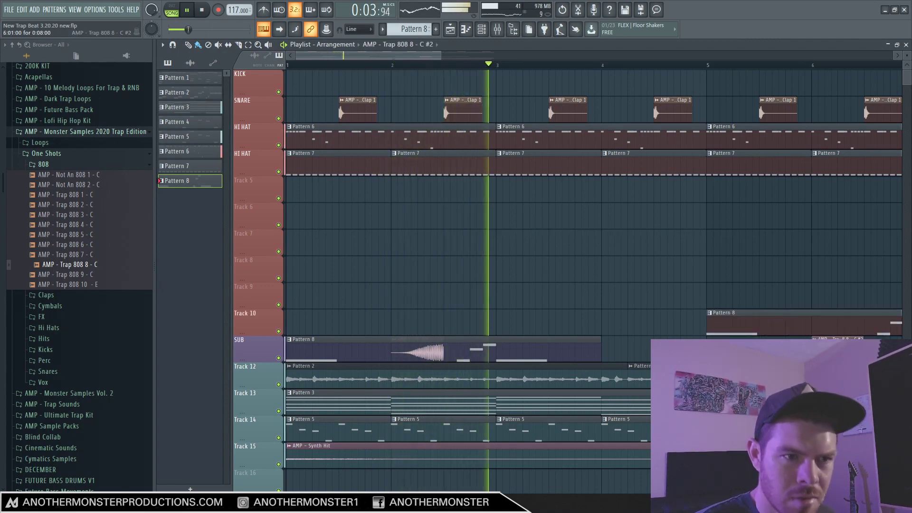
key(Delete)
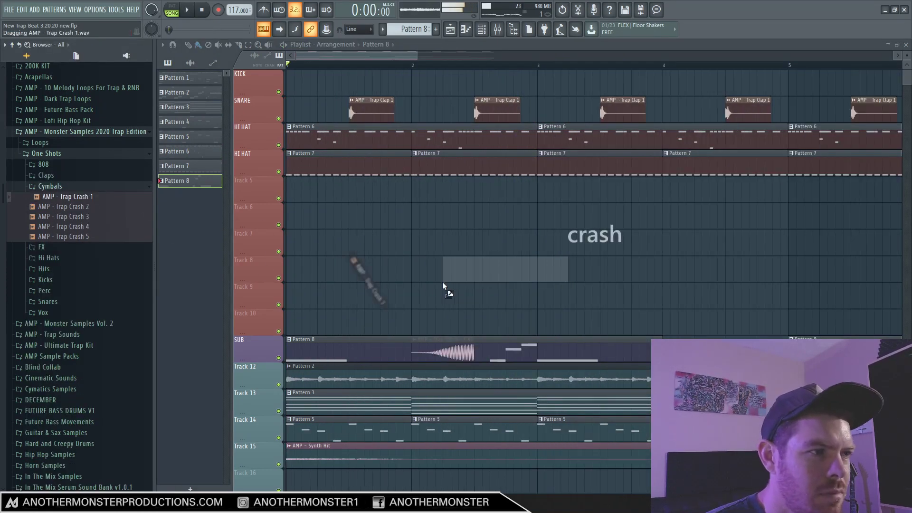
- Place AMP - Trap Crash 1 at bar 1 on Track 5 and add AMP - Short Sweep Up 2 with rising volume automation on Track 6
drag(443, 281, 297, 198)
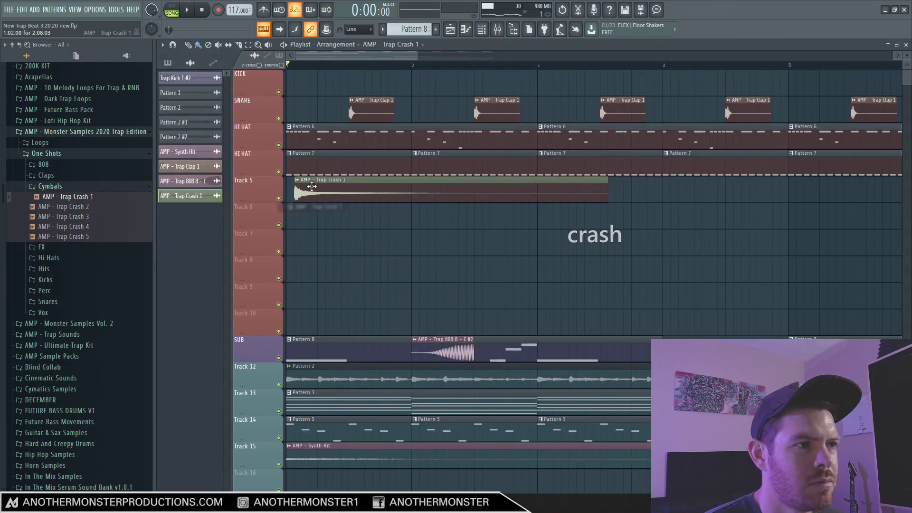
click(66, 348)
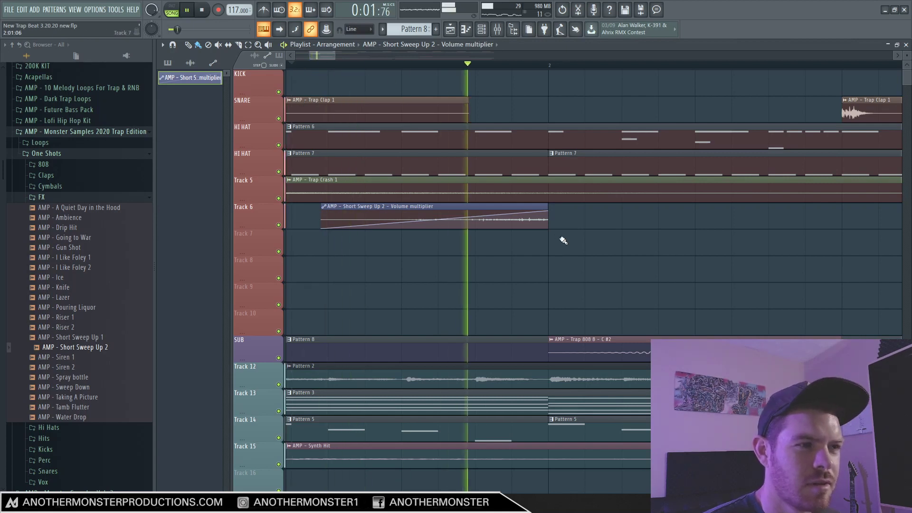
click(326, 208)
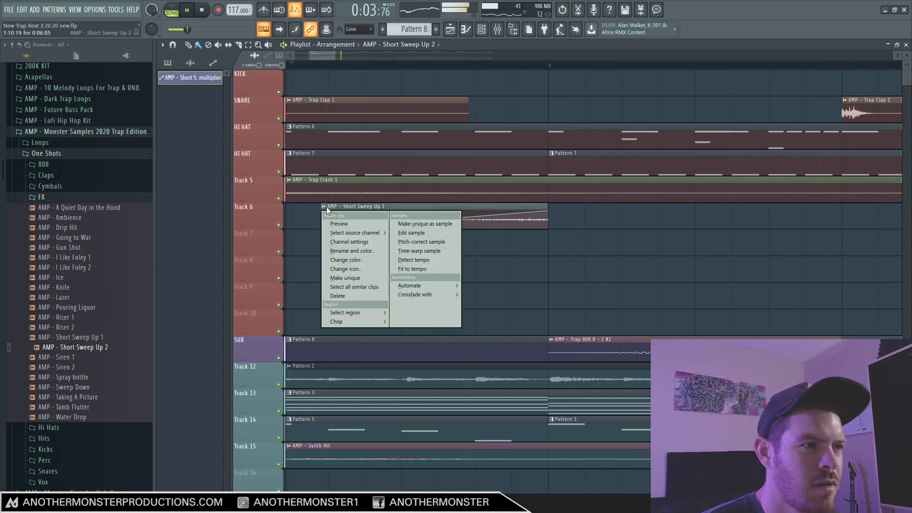
click(343, 243)
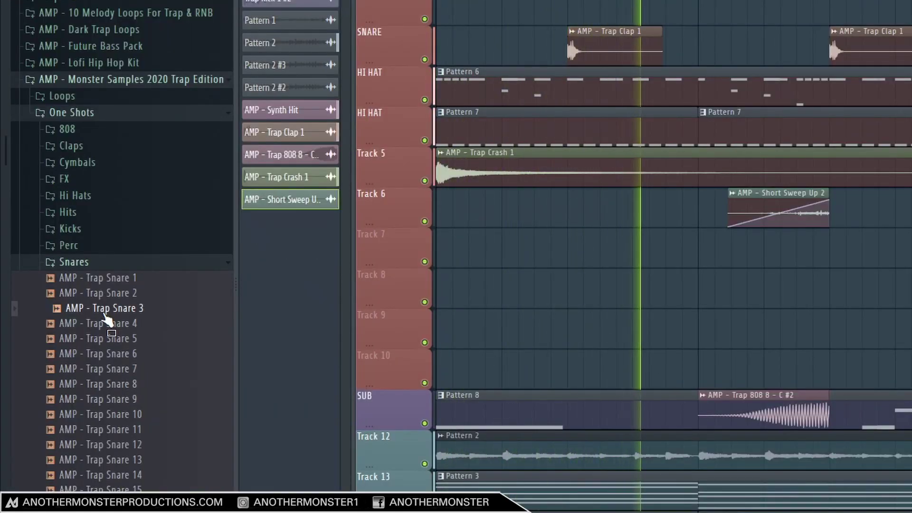
- Place AMP - Trap Snare 3 shortly before the bar 2 clap on the SNARE track and open its channel settings
drag(106, 319, 720, 51)
right_click(723, 48)
click(729, 83)
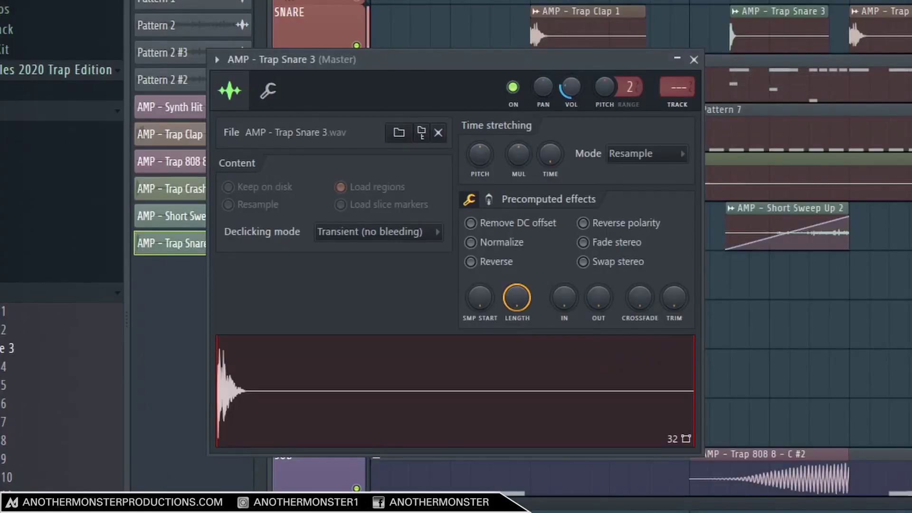
key(Escape)
drag(372, 56, 455, 58)
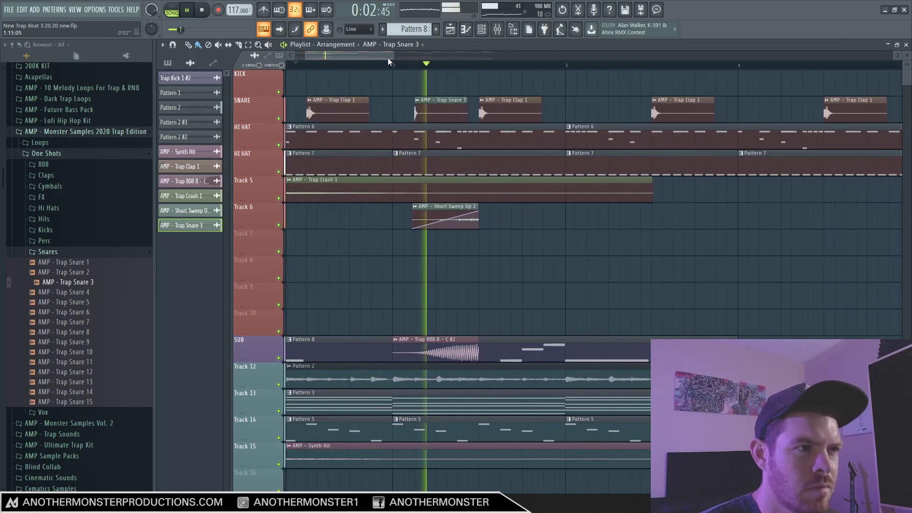
- Build a Trap Snare 3 fill through bar 4 on the SNARE track and repeat the clap and snare part across bars 5 to 8
drag(388, 58, 377, 58)
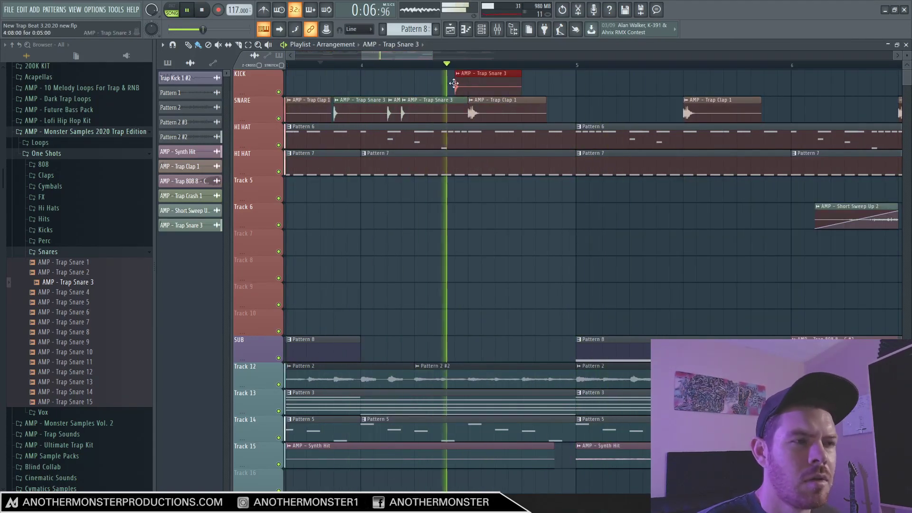
key(space)
drag(481, 81, 468, 81)
key(space)
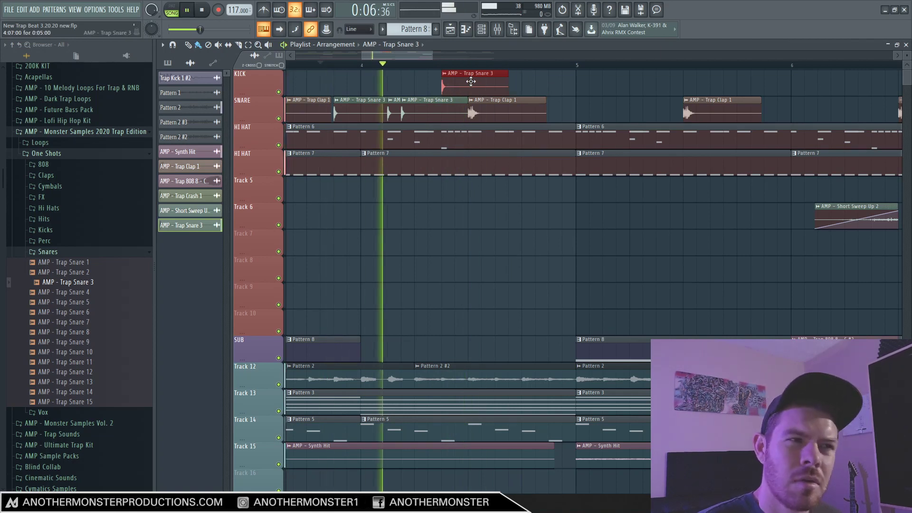
key(space)
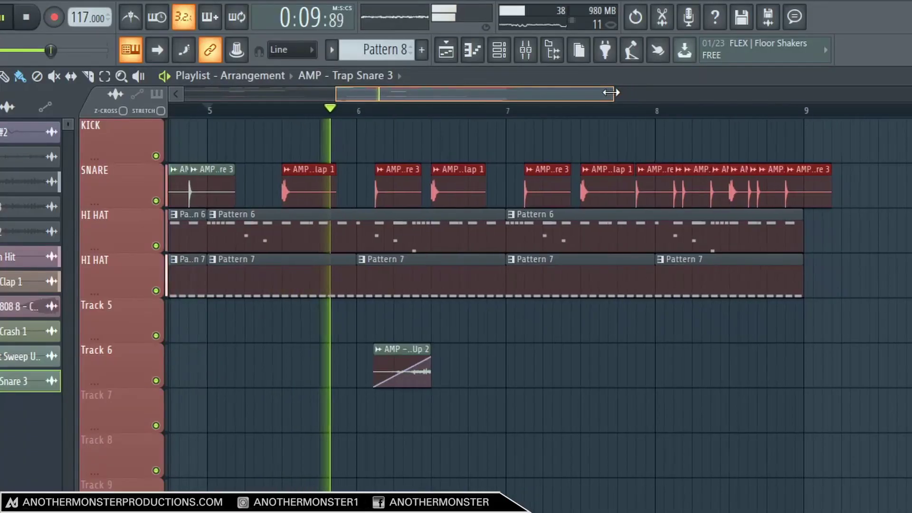
drag(540, 54, 521, 54)
mouse_move(564, 93)
mouse_down()
mouse_move(526, 93)
mouse_move(580, 95)
mouse_up()
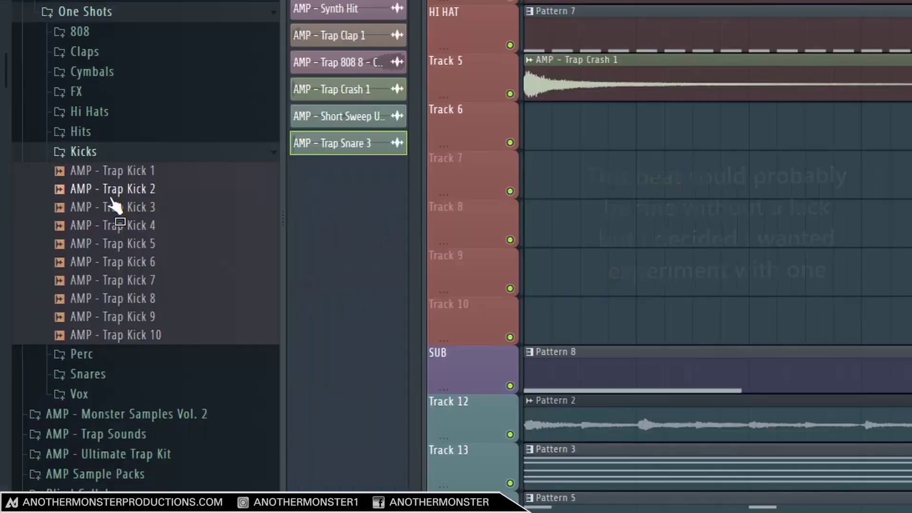
- Place AMP - Trap Kick 5 on the KICK track at bar 1, late in bar 1, early in bar 2 and at bar 3
click(111, 196)
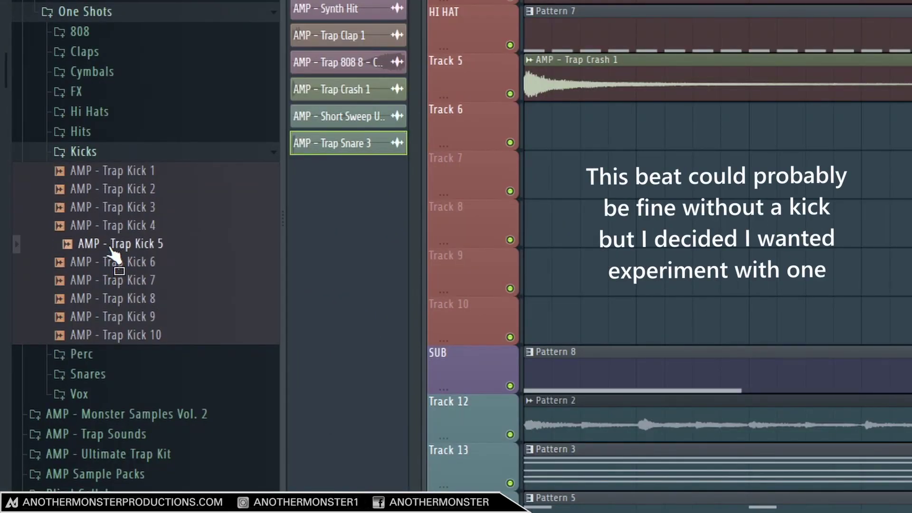
drag(112, 252, 615, 0)
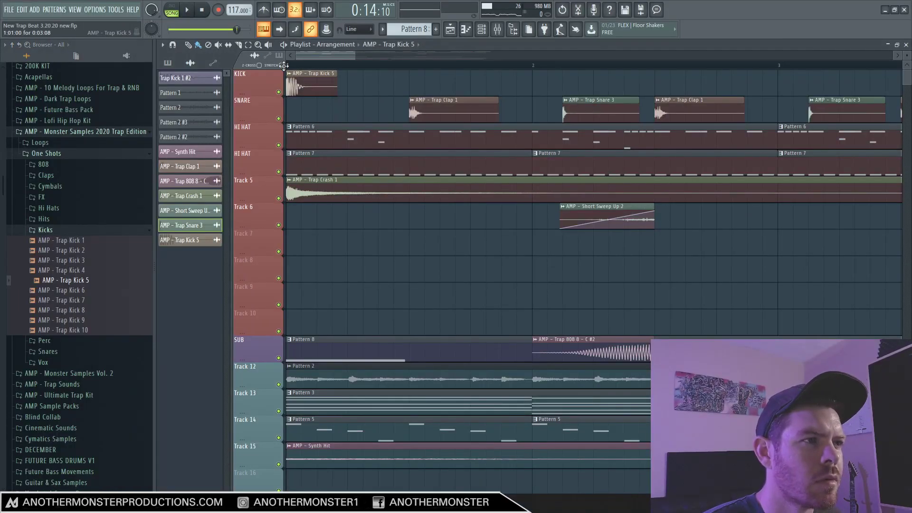
click(284, 65)
key(space)
click(523, 80)
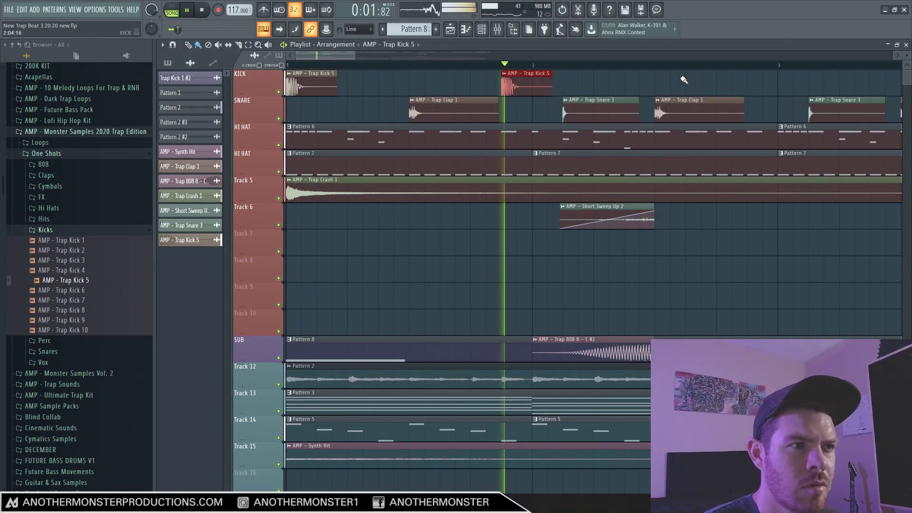
drag(352, 55, 397, 52)
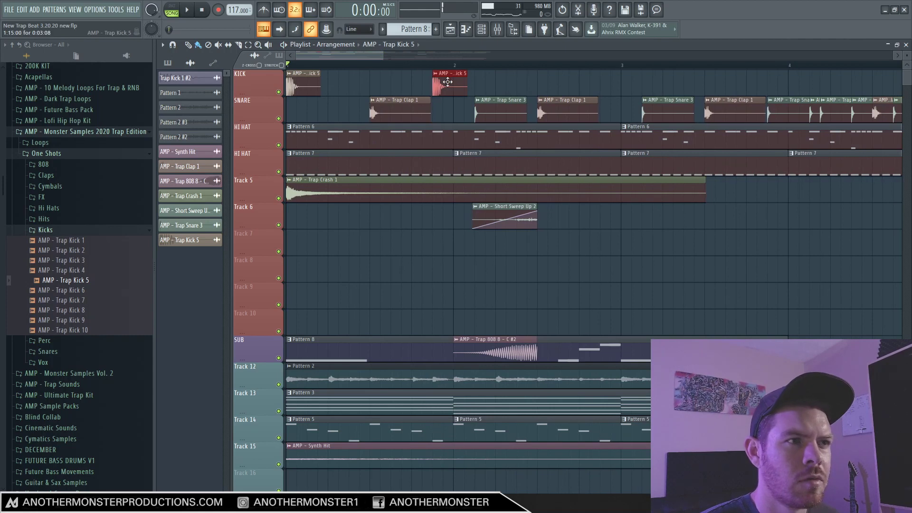
drag(495, 85, 517, 85)
key(space)
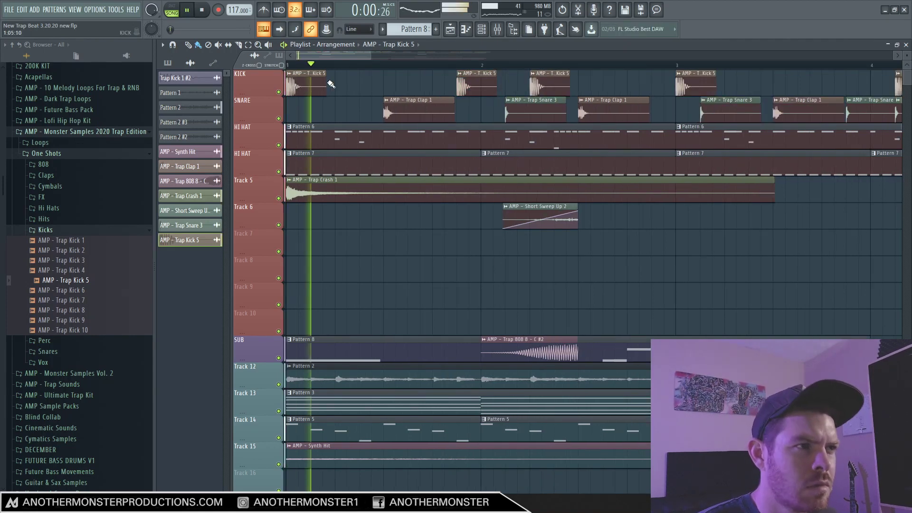
- Open the Trap Kick 5 channel settings and add a run of kicks through bar 4 on the KICK track
click(289, 74)
click(392, 138)
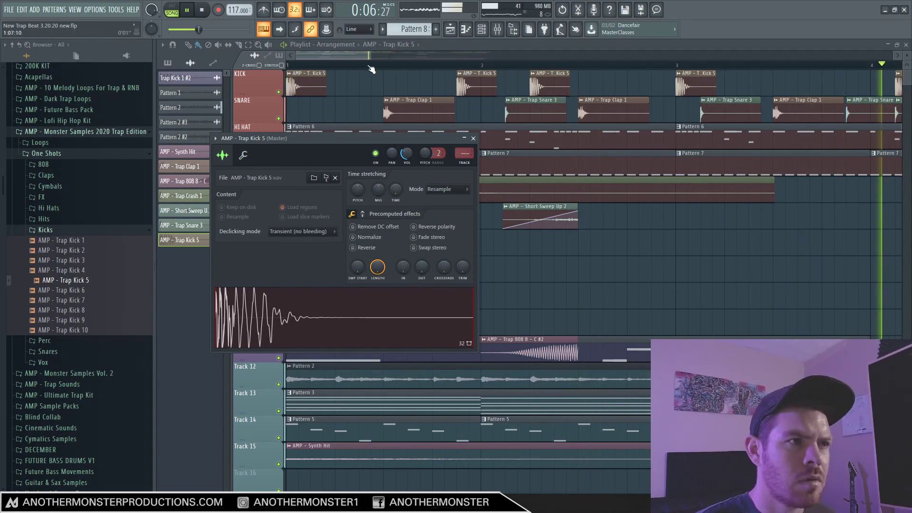
drag(372, 56, 398, 56)
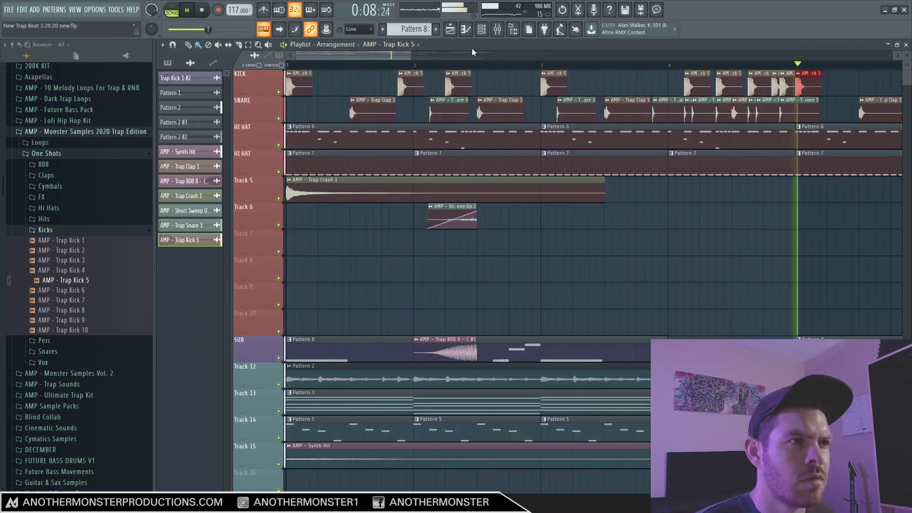
- Replace the kick sample, trying AMP - Trap Kick 6 before AMP - Trap Kick 8, and repeat the kick part through bar 8
click(77, 290)
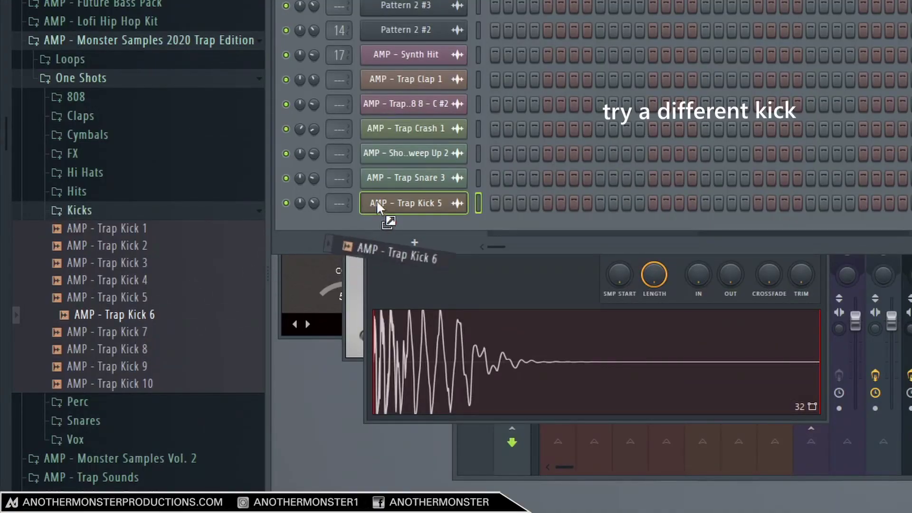
drag(378, 205, 378, 204)
click(527, 50)
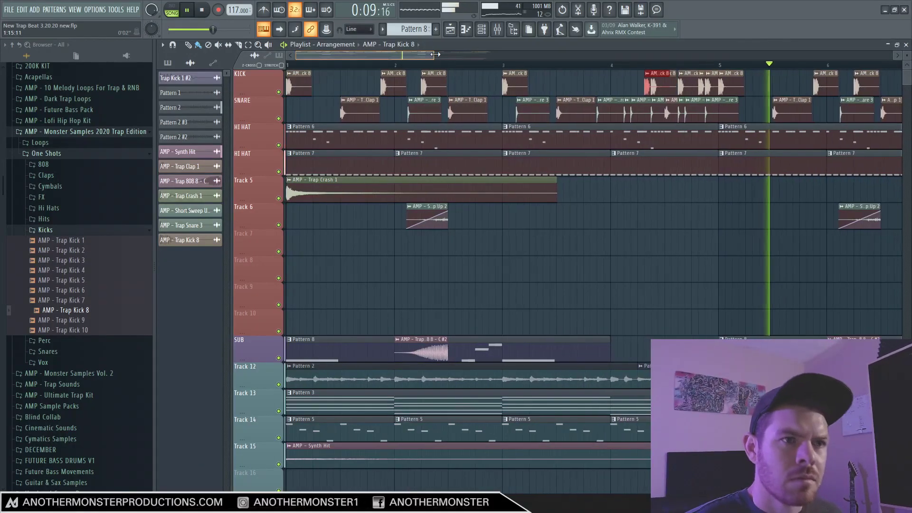
drag(469, 58, 487, 56)
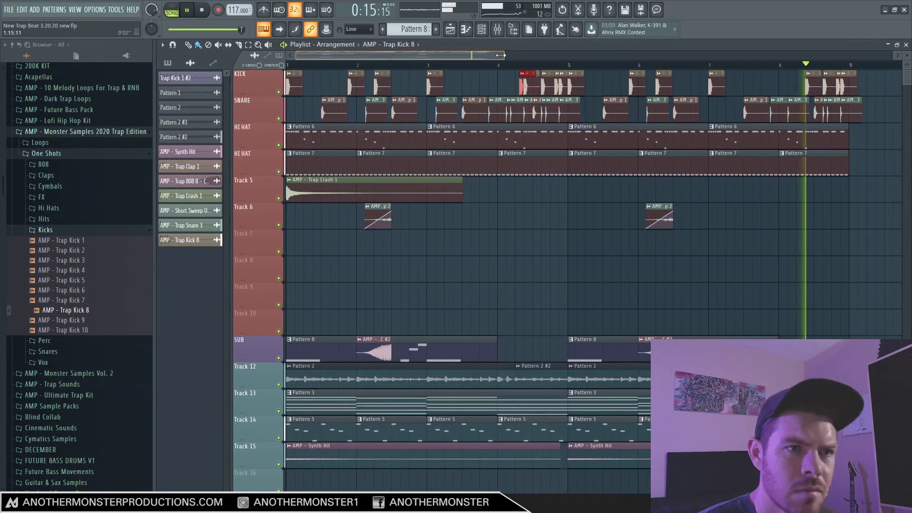
drag(487, 57, 327, 59)
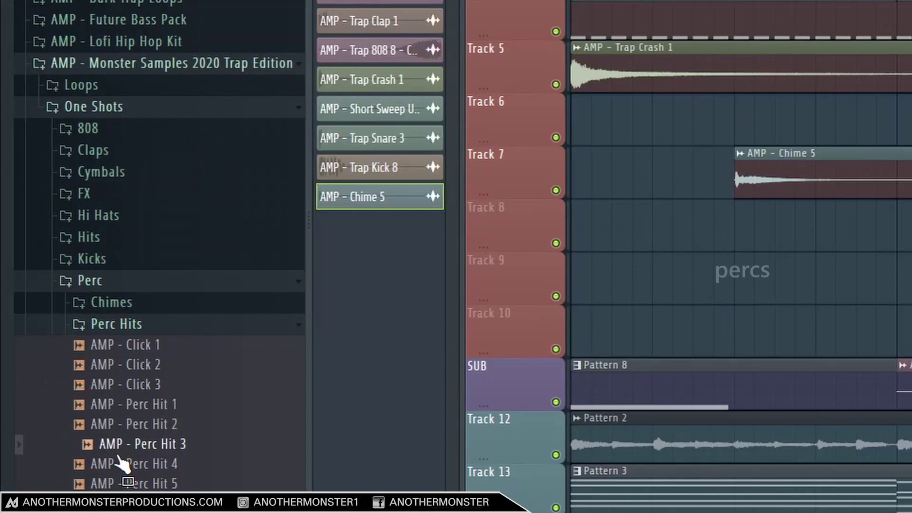
- Place AMP - Perc Hit 6 on Track 8 in the middle of bar 1 and add further hits in bars 2 and 3
scroll(122, 461, down, 5)
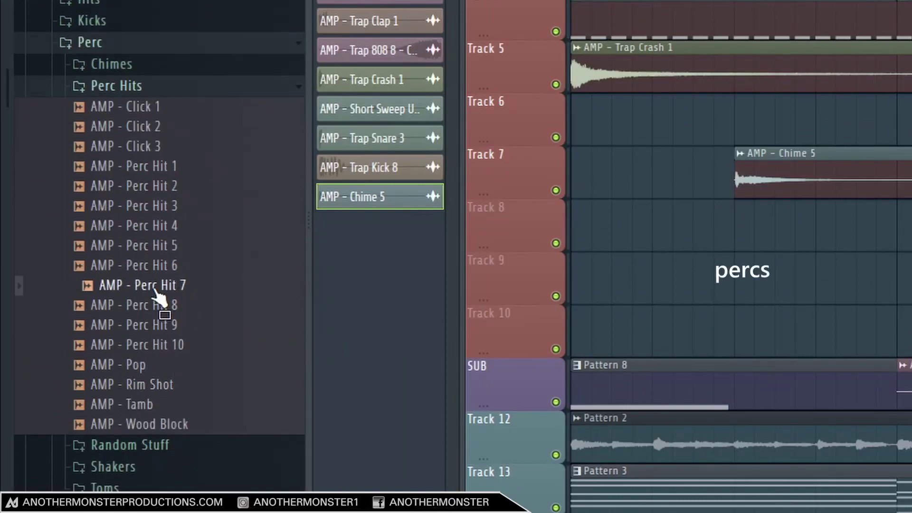
drag(149, 271, 742, 213)
click(742, 208)
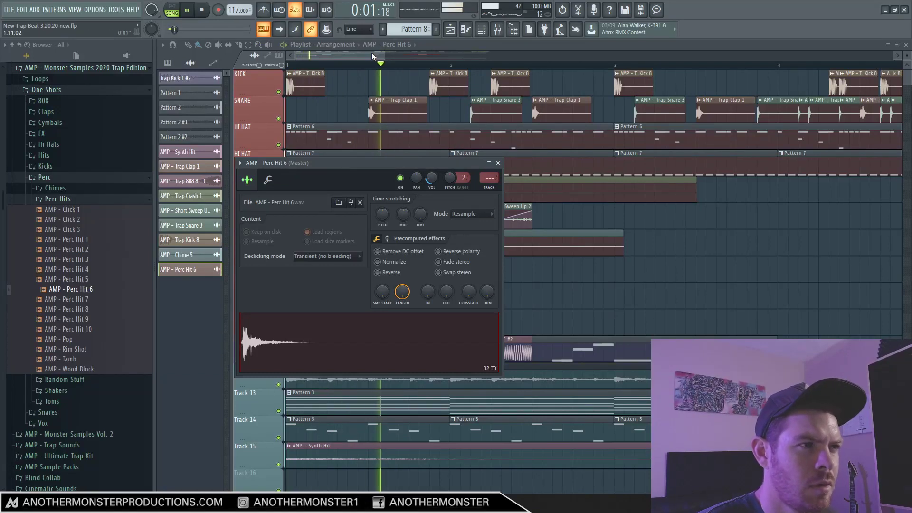
click(498, 163)
click(546, 270)
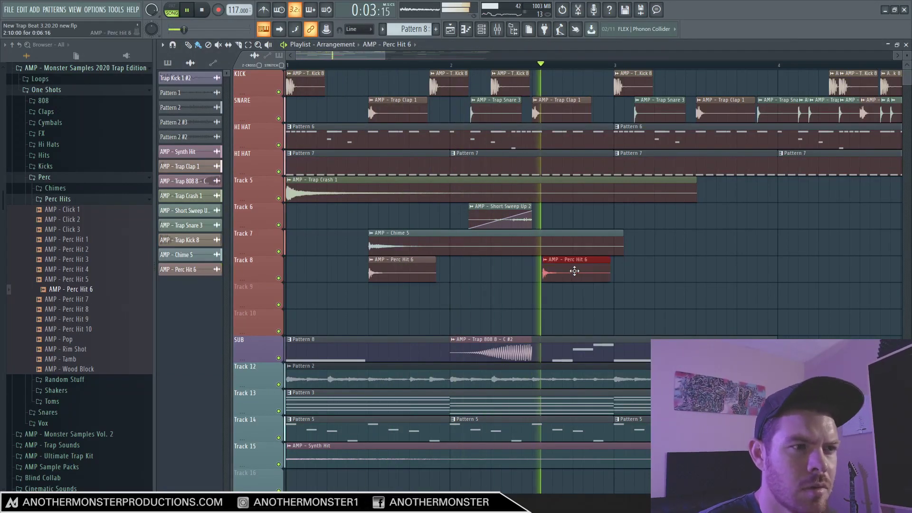
drag(574, 271, 565, 271)
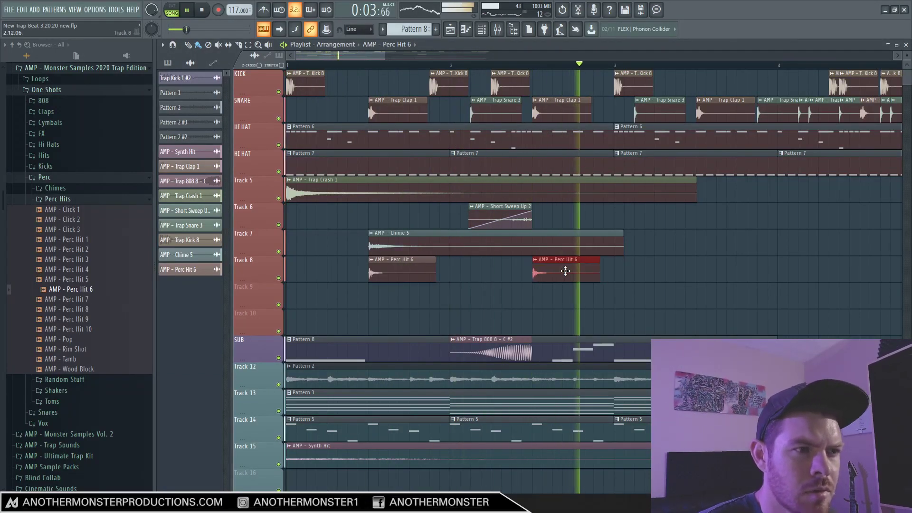
click(683, 277)
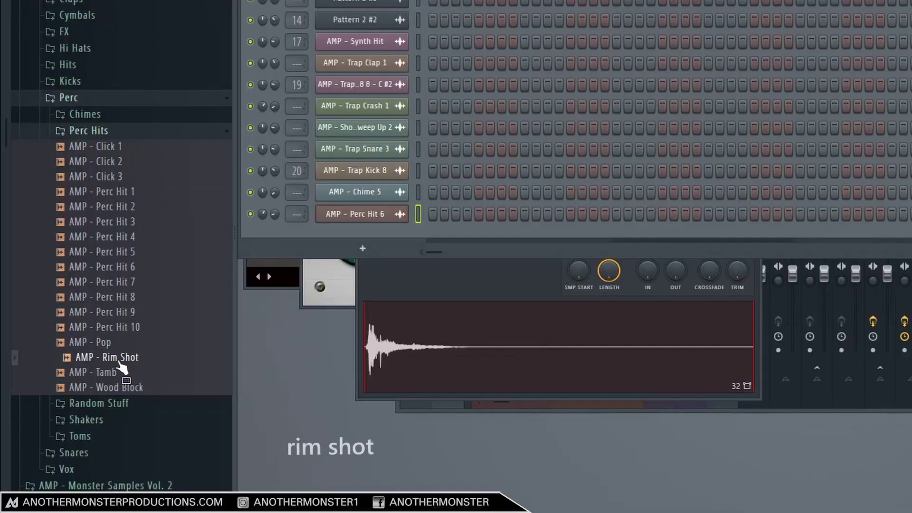
- Load AMP - Rim Shot into a new channel and sequence a short run of C5 notes for it in Pattern 9
drag(335, 238, 336, 239)
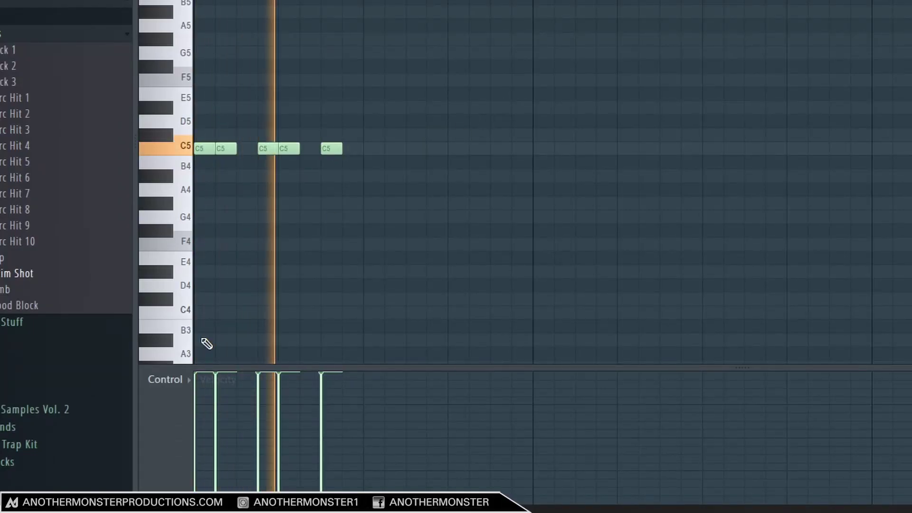
click(171, 392)
click(208, 409)
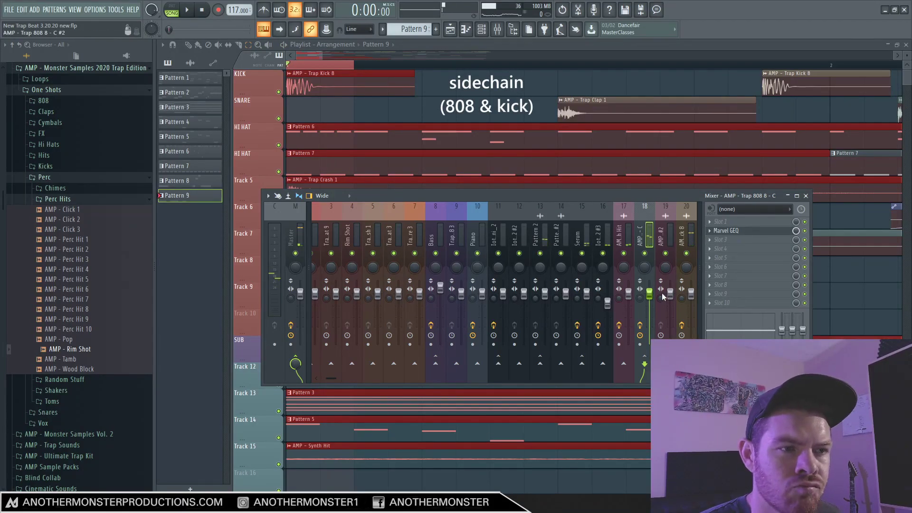
- Add Fruity Balance to slot 3 of the Trap 808 8 mixer track and create an automation clip for its volume
click(736, 242)
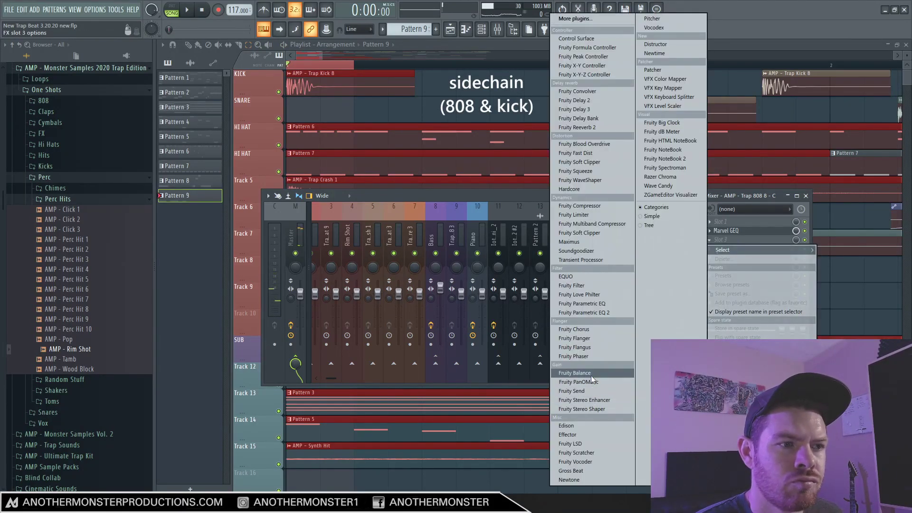
click(575, 373)
right_click(242, 151)
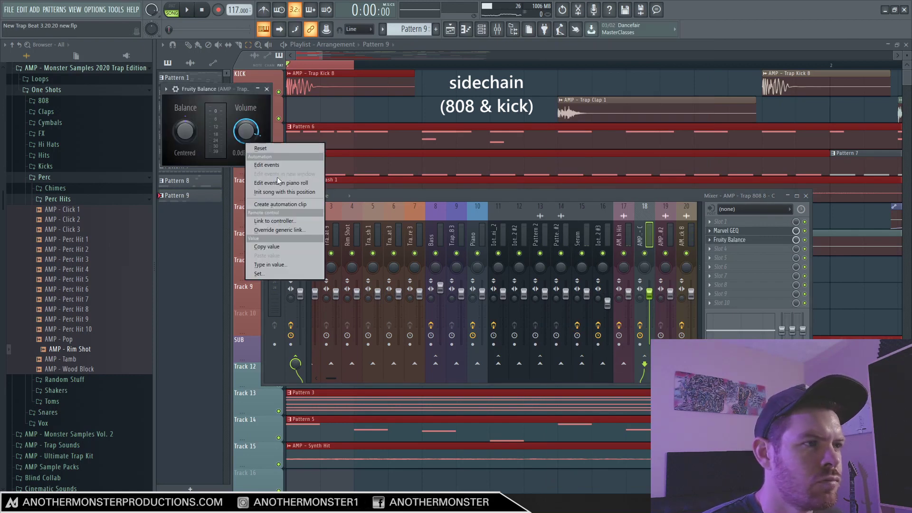
click(284, 206)
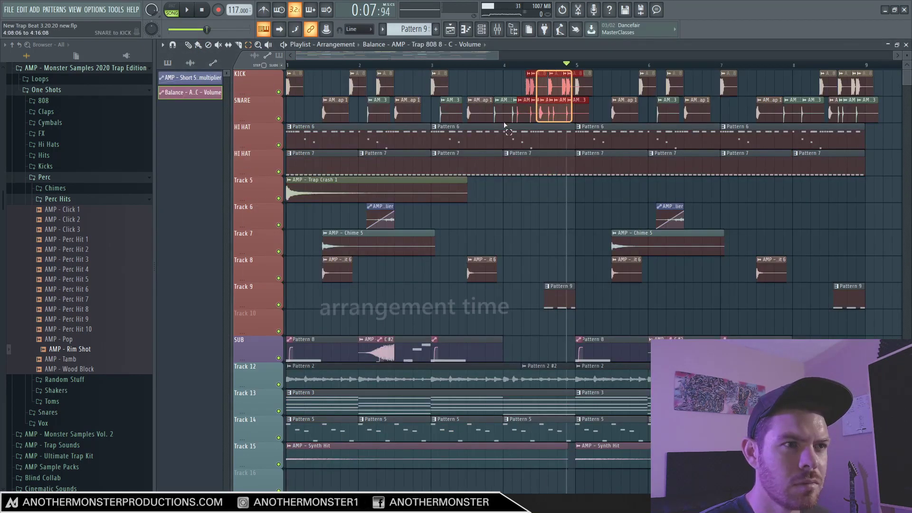
- Extend the arrangement by duplicating the full block of clips across all tracks at bars 13 to 16
drag(505, 124, 255, 182)
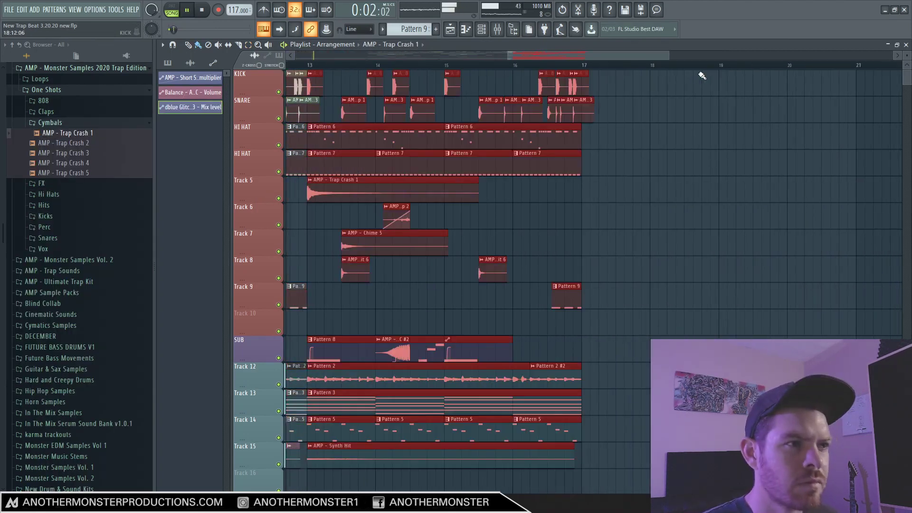
key(ctrl+b)
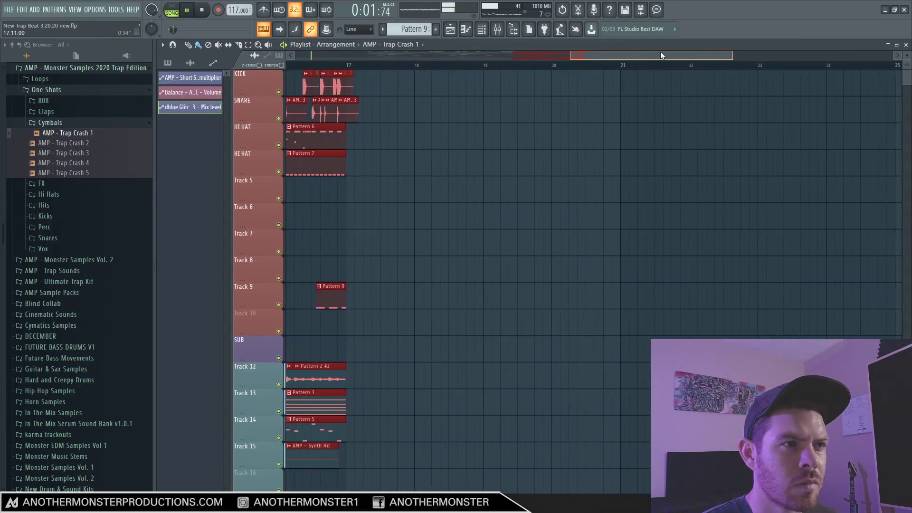
- Add AMP - Riser 2 on Track 10 at bar 3 and open its channel settings
drag(644, 57, 561, 58)
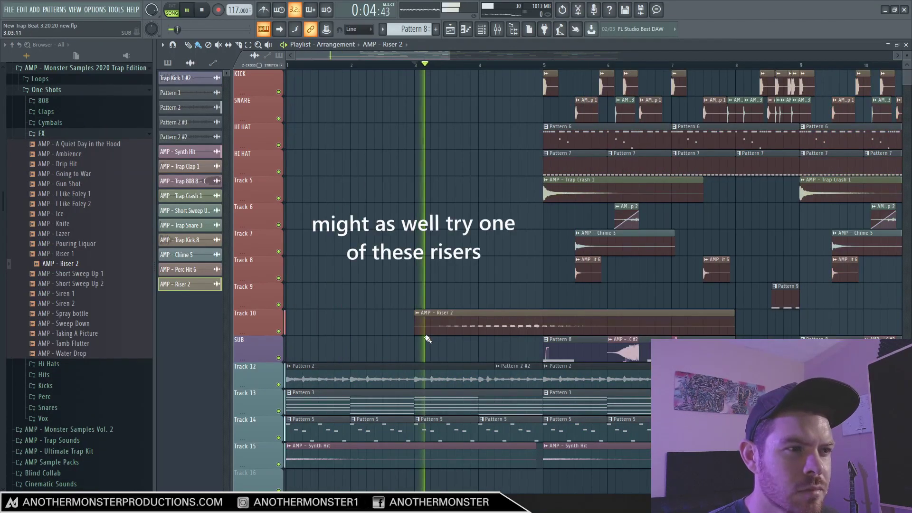
click(417, 312)
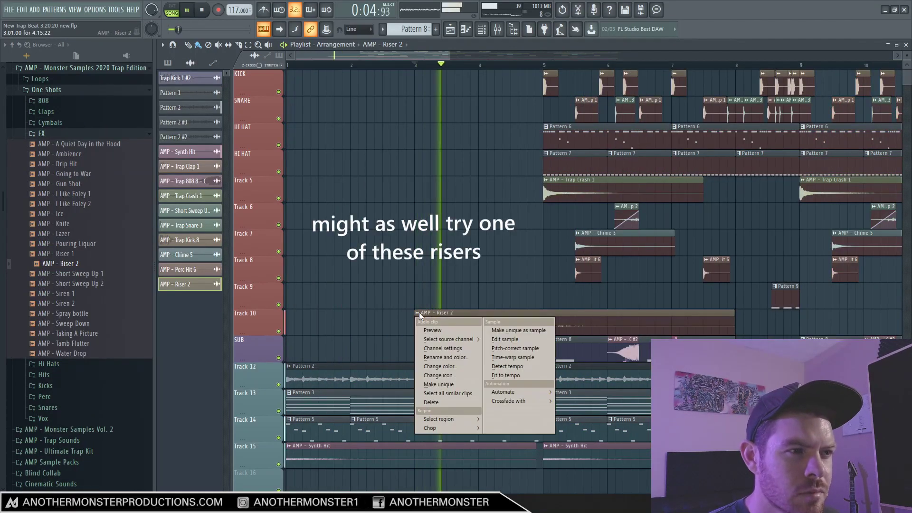
click(436, 349)
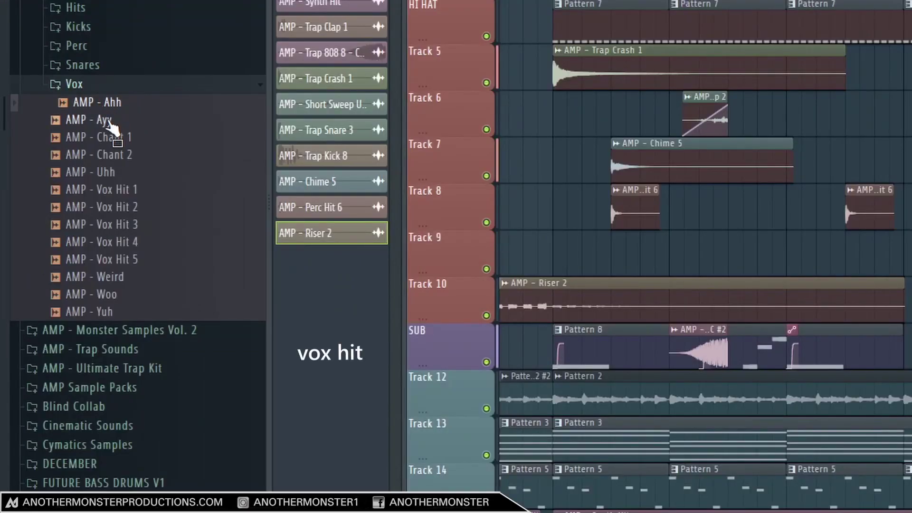
- Audition the Vox samples and place AMP - Vox Hit 5 on Track 16 at bar 5
scroll(672, 209, down, 3)
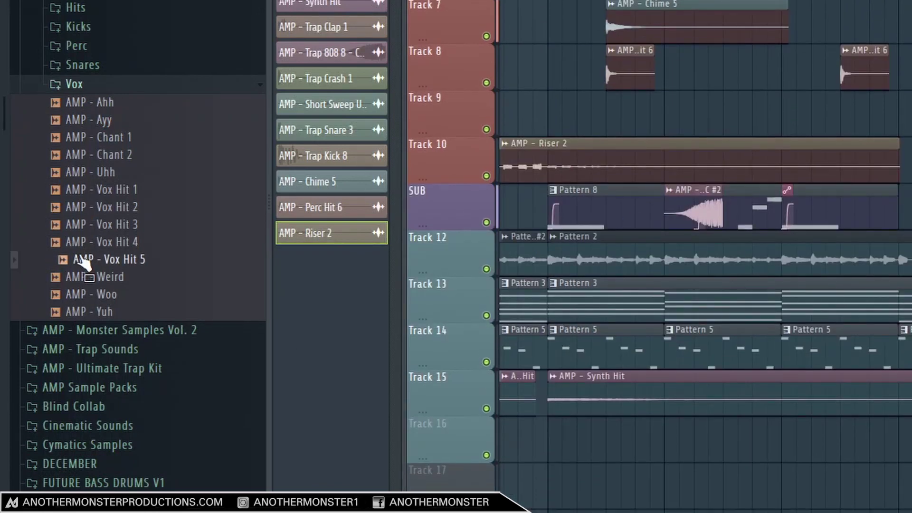
drag(83, 260, 568, 442)
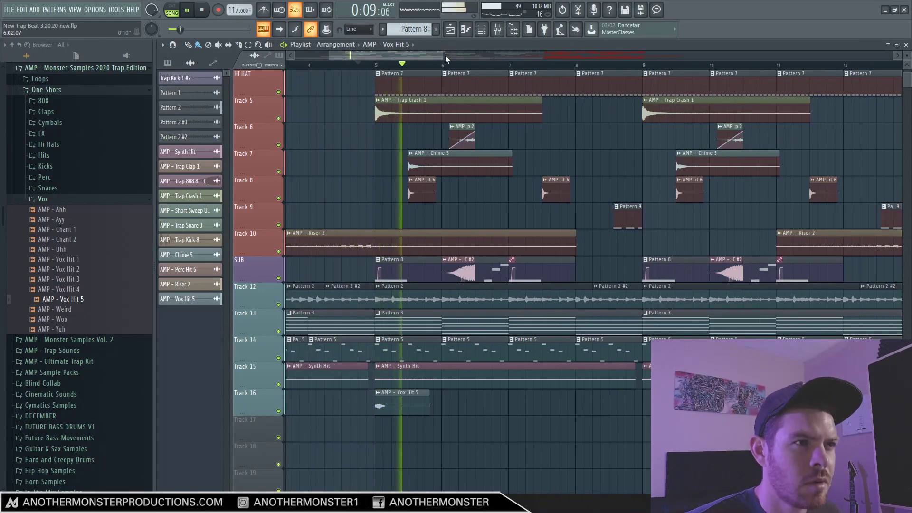
- Place the AMP - Weird vocal sample on Track 17 in the middle of bar 5
drag(446, 55, 389, 58)
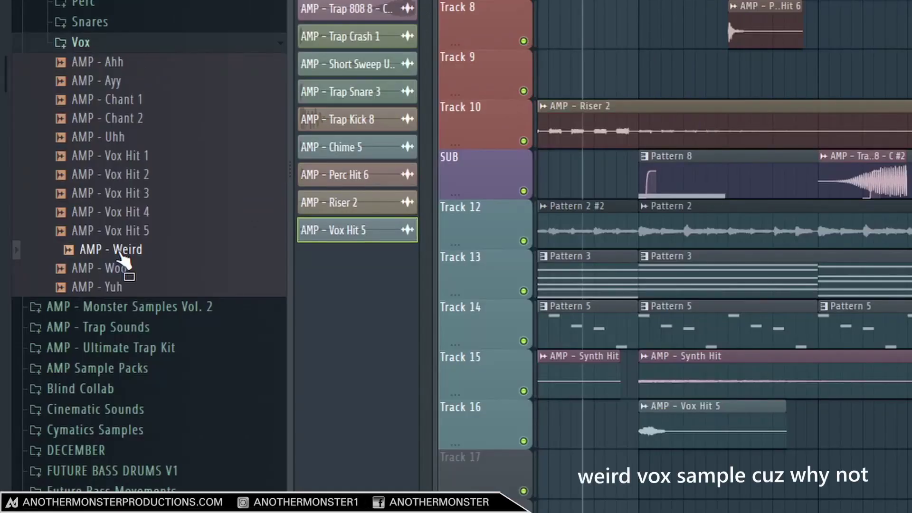
drag(124, 259, 746, 489)
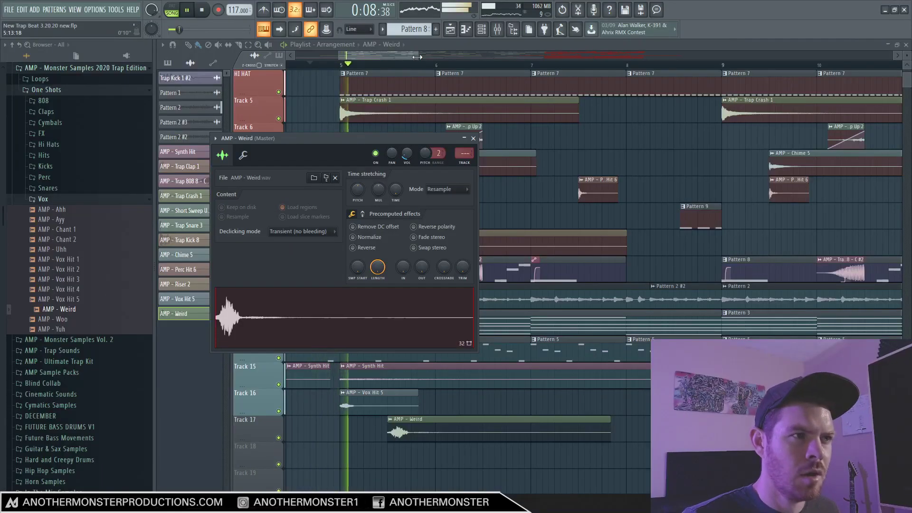
drag(417, 57, 392, 56)
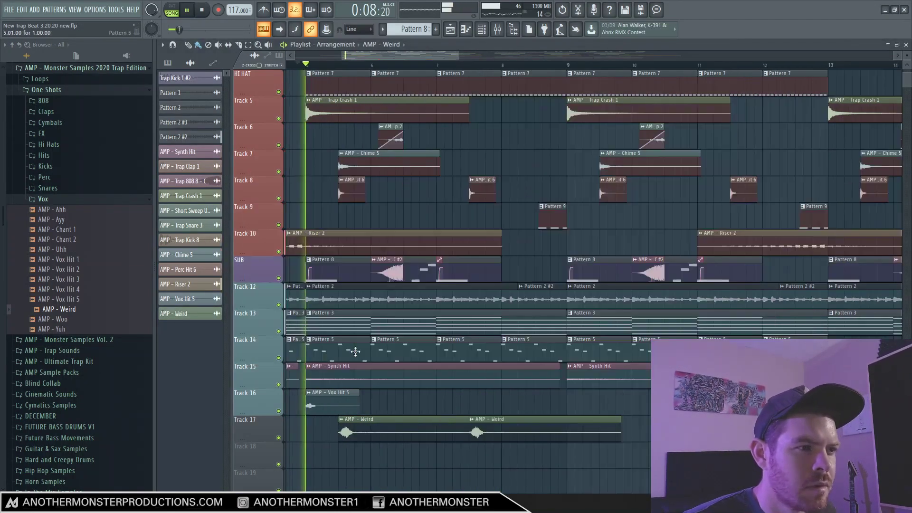
- Open Fruity Delay 3 on the AMP - Weird mixer track and toggle the solo of Track 17
click(498, 30)
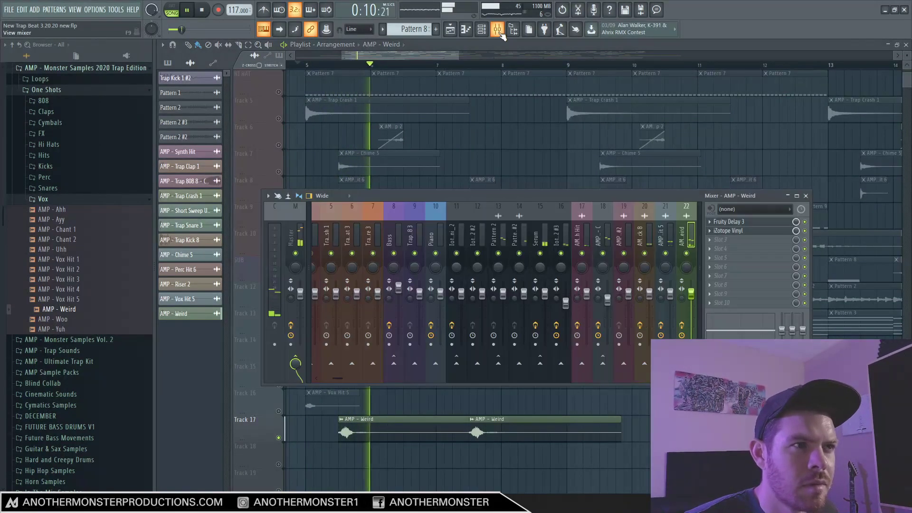
click(736, 223)
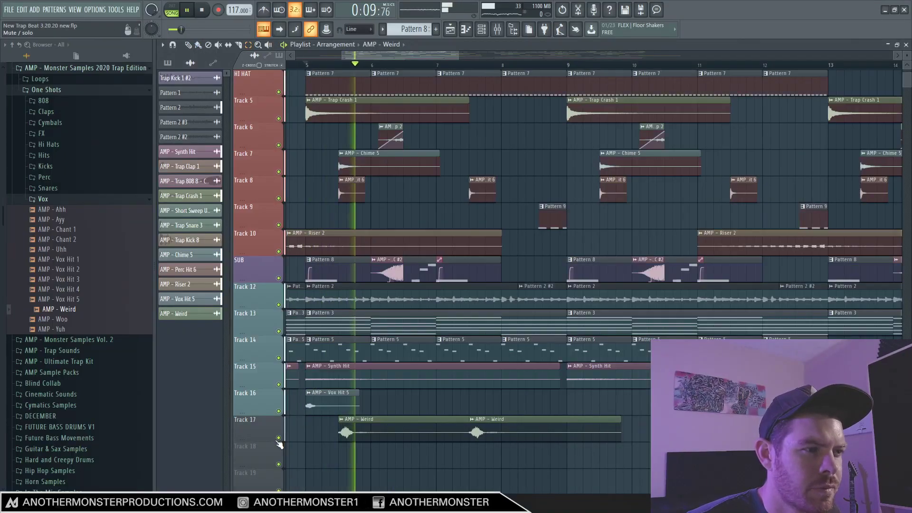
right_click(279, 438)
- Copy the two AMP - Weird clips on Track 17 to start mid-bar 9 and pick the AMP - Chant 2 vocal sample
drag(346, 418, 525, 444)
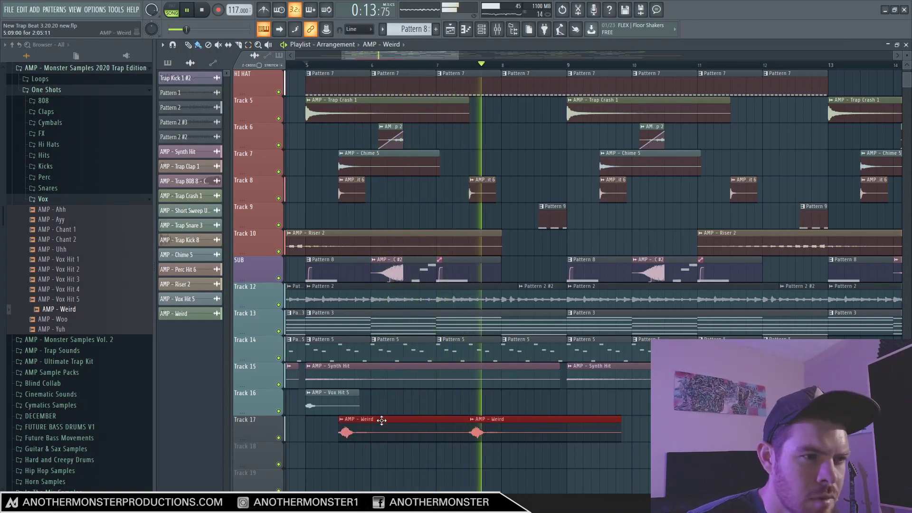
drag(380, 422, 631, 423)
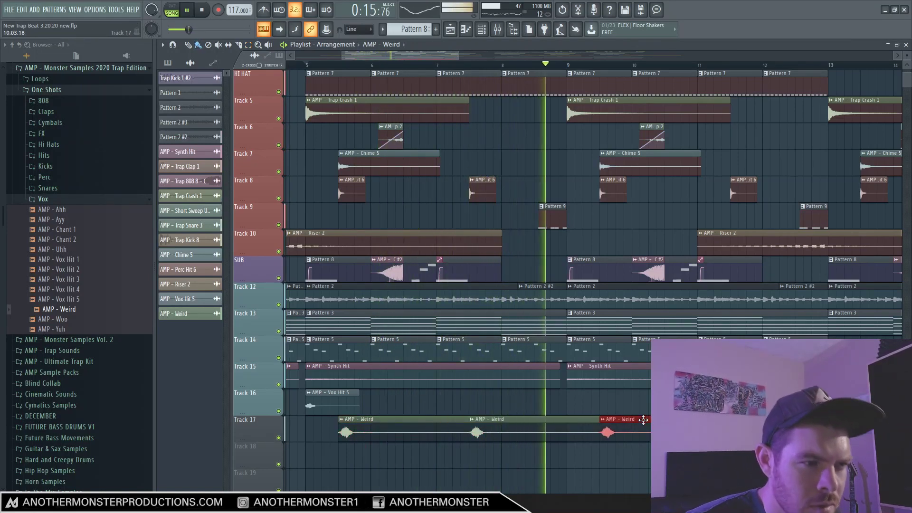
click(48, 240)
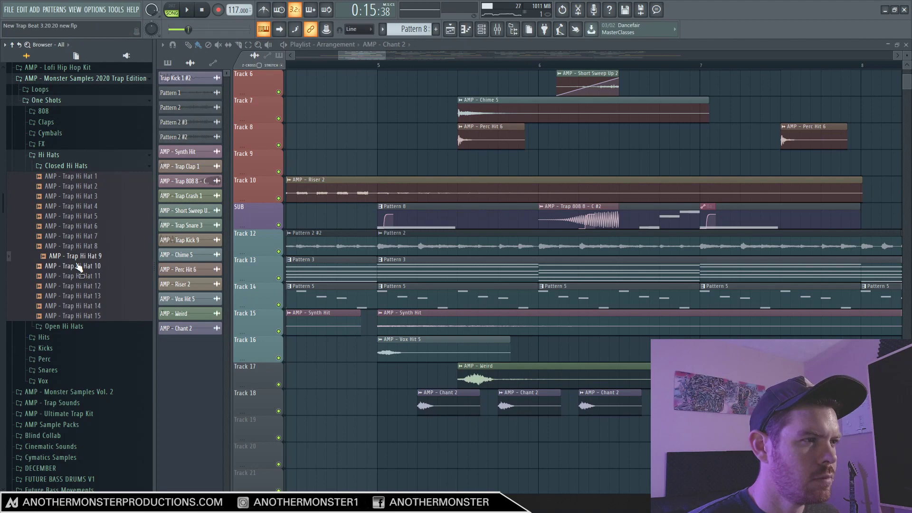
- Add AMP - Trap Hi Hat 9 as a new channel and place its Pattern 10 on Track 19 across bars 5 and 6
drag(78, 268, 106, 262)
key(F6)
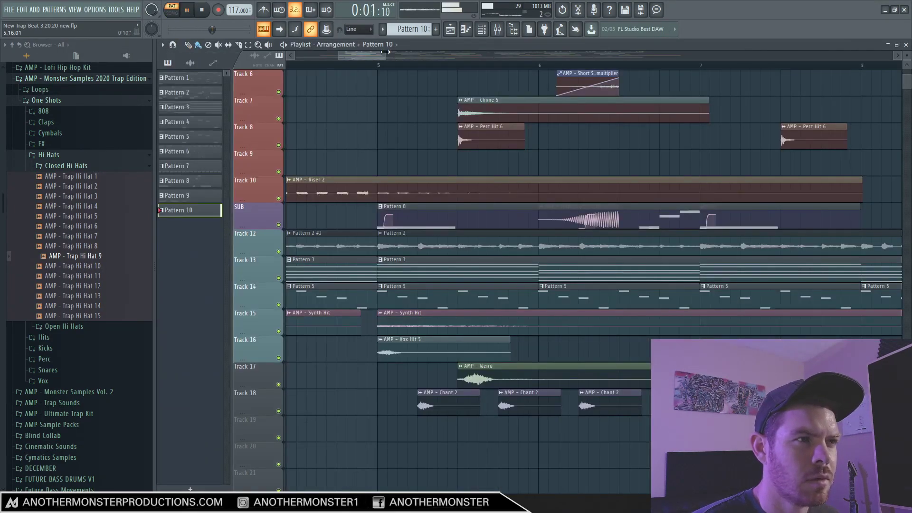
drag(385, 51, 374, 52)
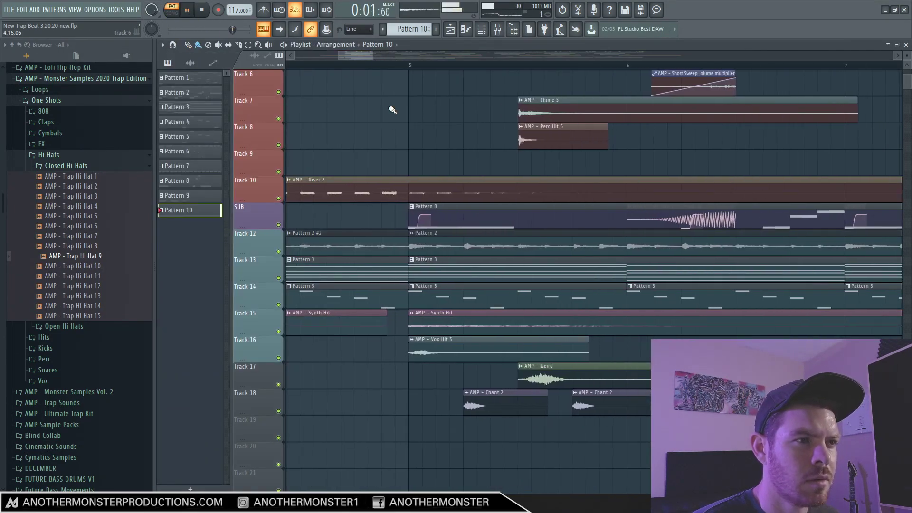
click(451, 428)
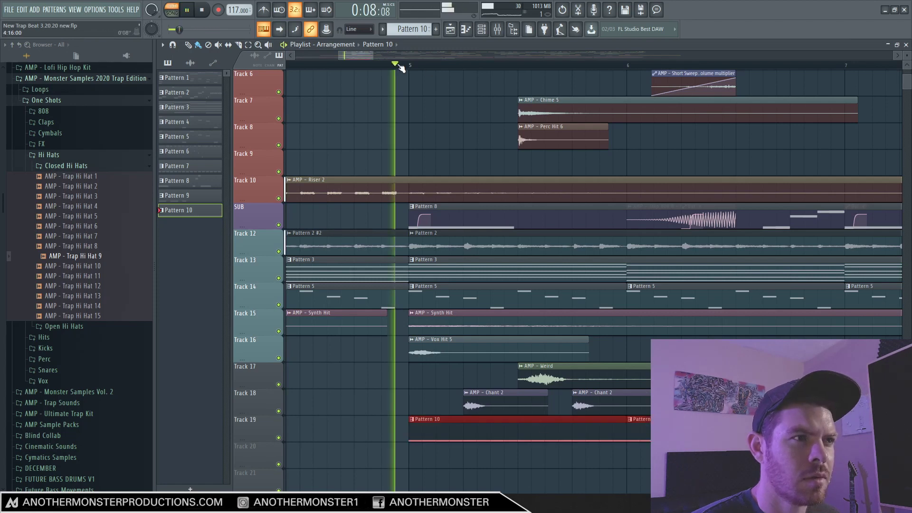
- Repeat Pattern 10 through bar 12 and move its track up beneath the other HI HAT tracks
drag(376, 54, 534, 55)
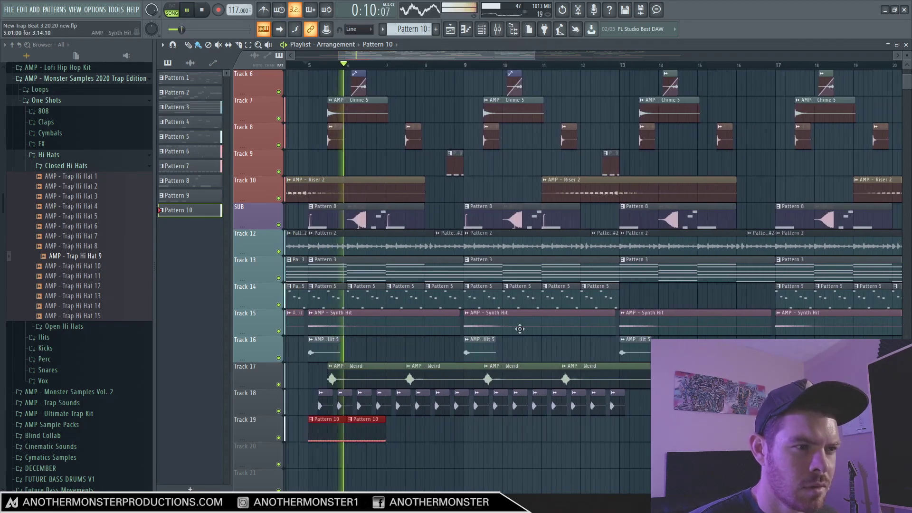
drag(393, 424, 505, 422)
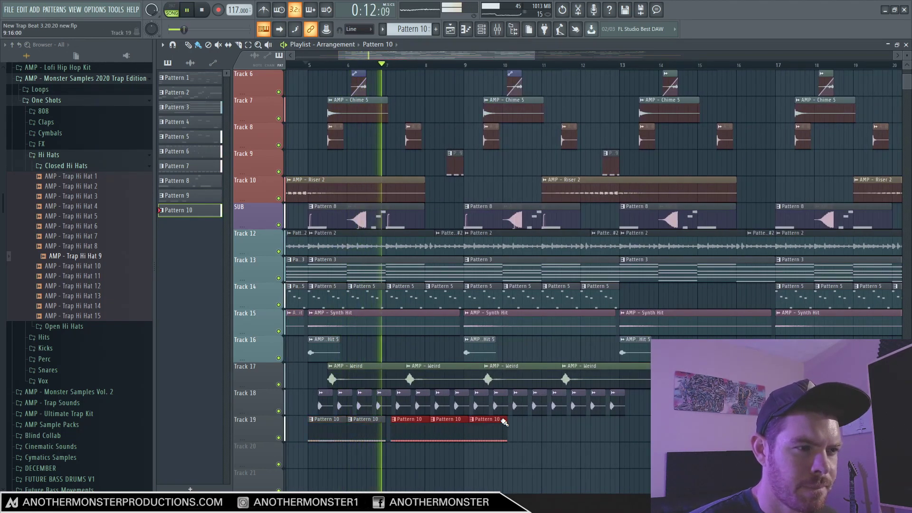
scroll(314, 183, up, 1)
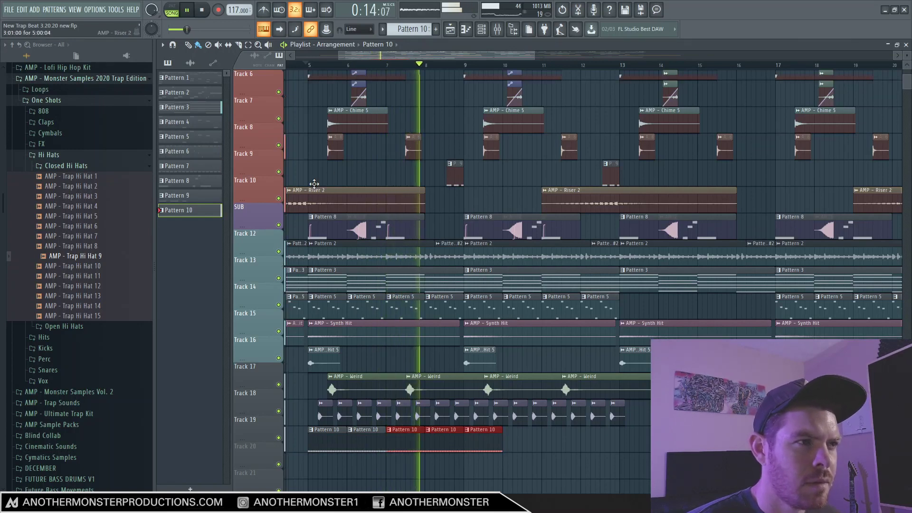
scroll(314, 184, up, 3)
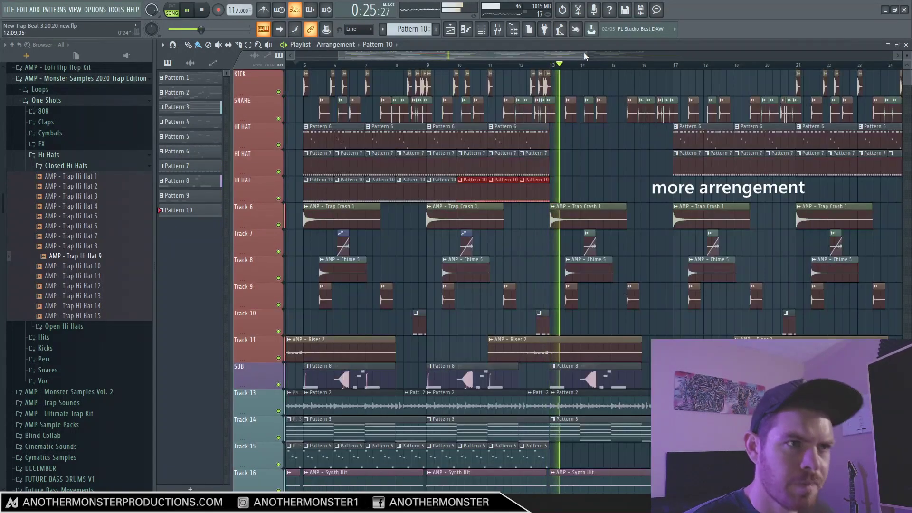
- Add AMP - Trap Snare 12 as a new channel and create an automation clip for the Distructor filter cutoff on its mixer track
drag(704, 51, 562, 54)
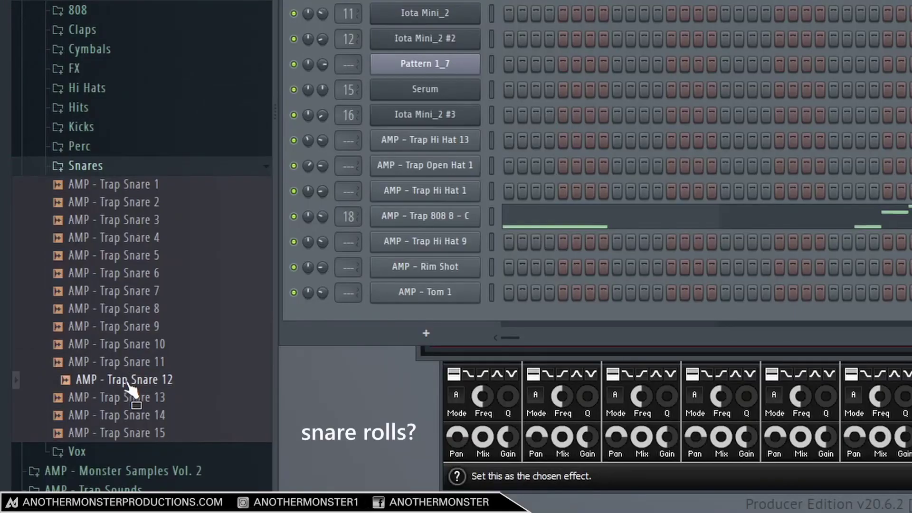
drag(402, 327, 413, 315)
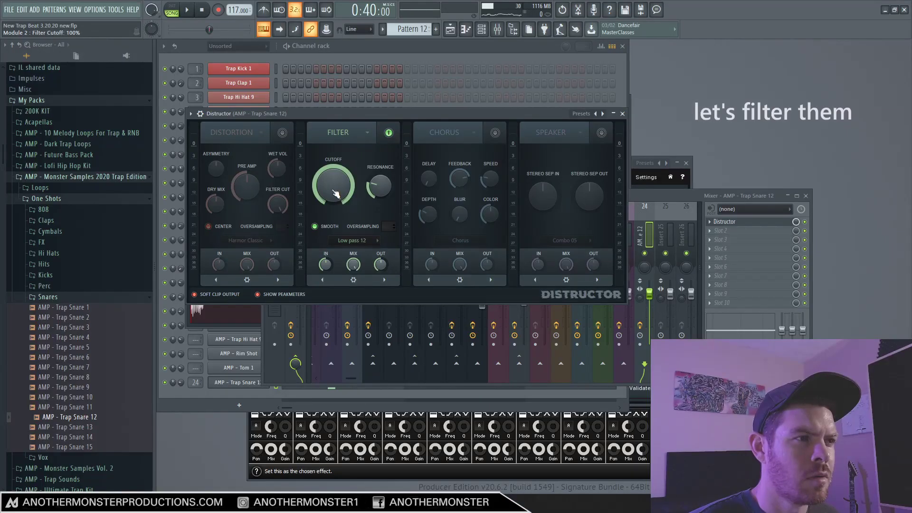
right_click(335, 191)
click(368, 249)
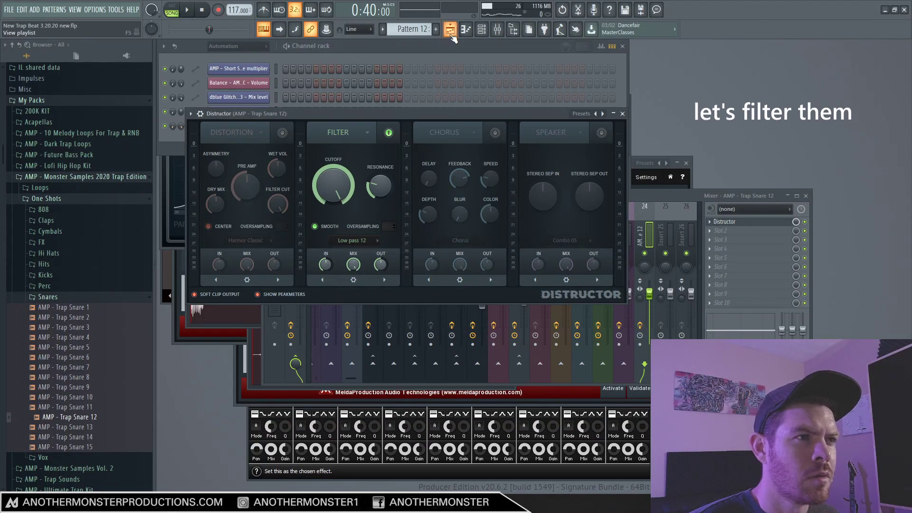
- Play the playlist section from bar 25 with the master filter cutoff automation and open the Distructor on the master mixer track
click(450, 29)
key(space)
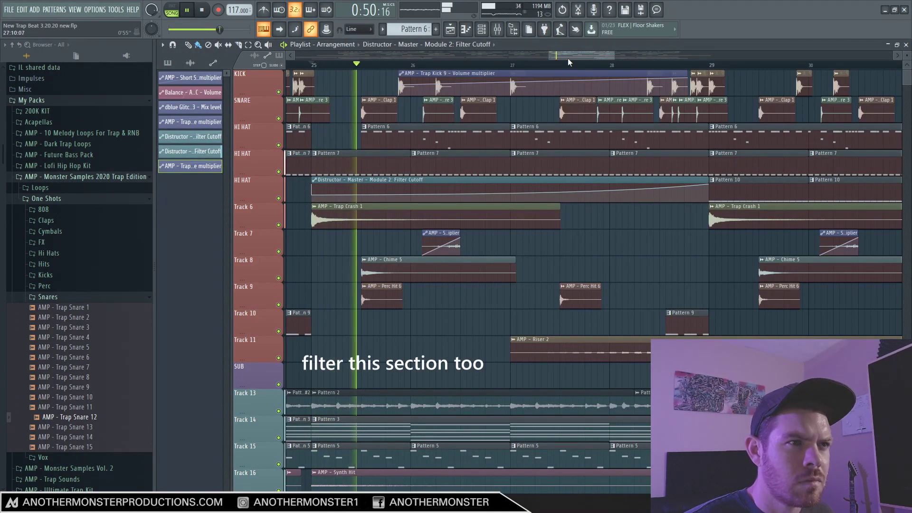
key(F9)
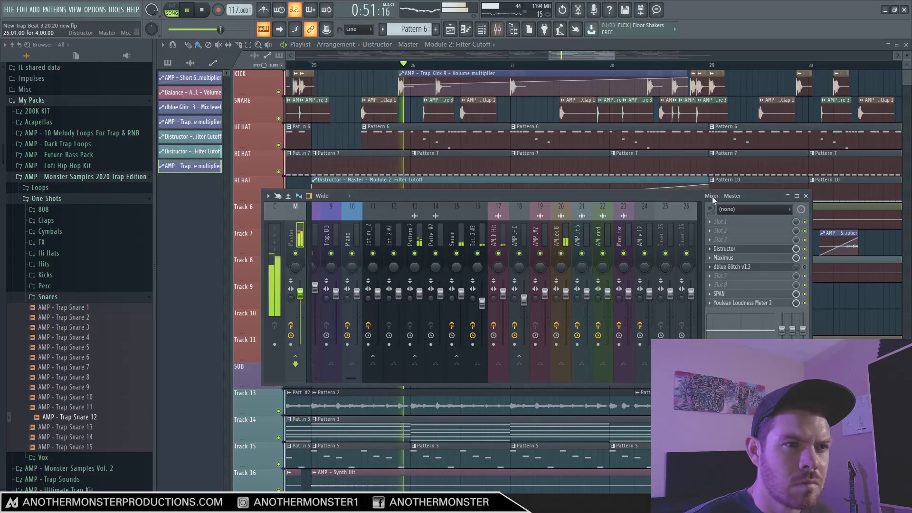
click(732, 251)
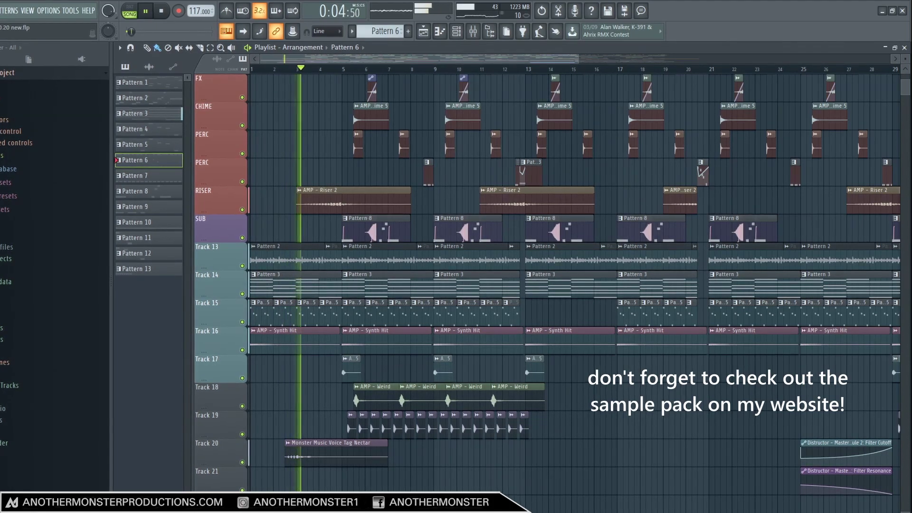
- Review the arrangement during playback from the intro to bar 13, checking the drum, percussion, sub, melody and vocal tracks
scroll(512, 423, up, 4)
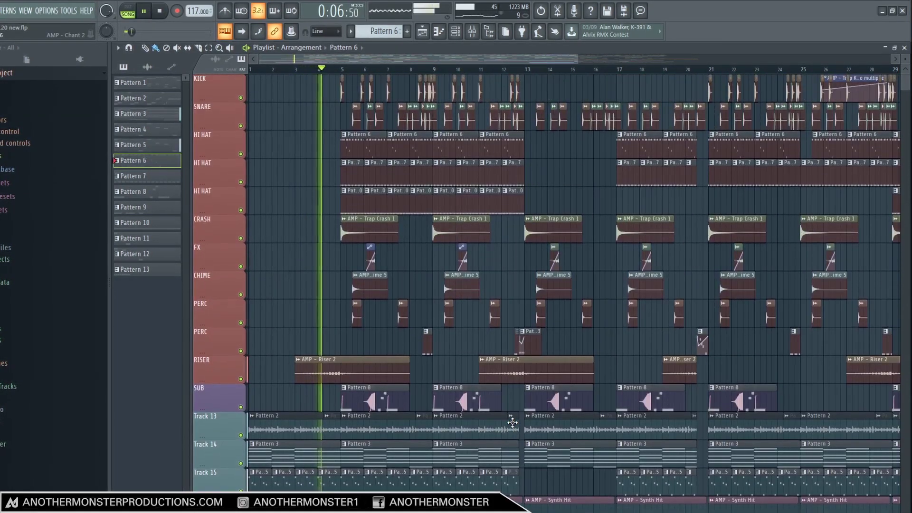
drag(384, 58, 391, 56)
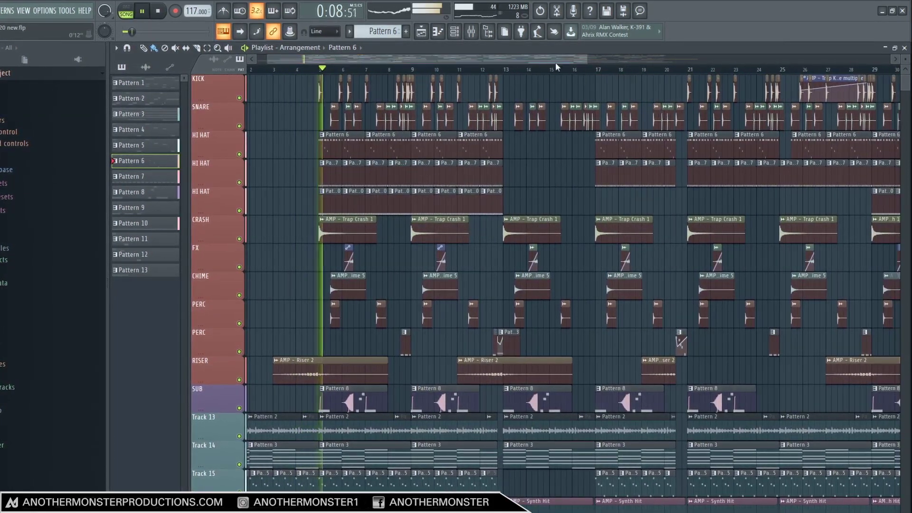
drag(583, 57, 438, 58)
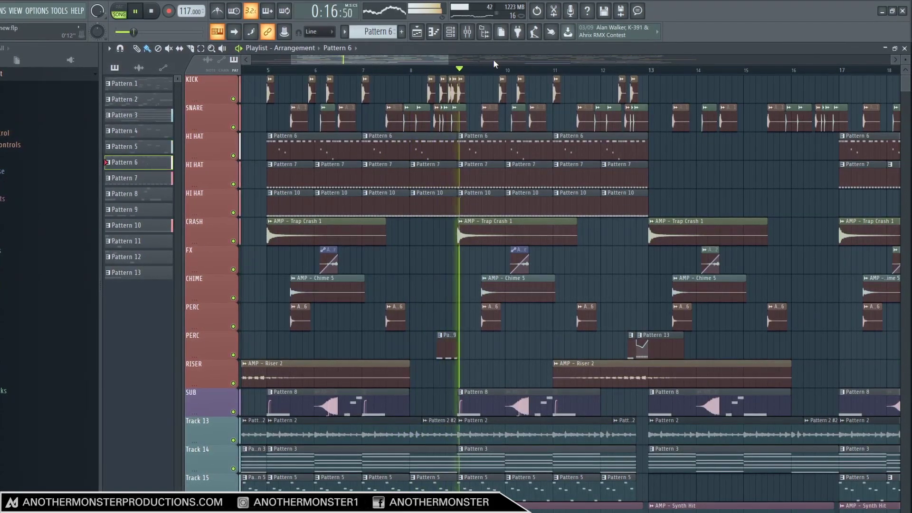
drag(420, 56, 467, 59)
scroll(481, 174, down, 3)
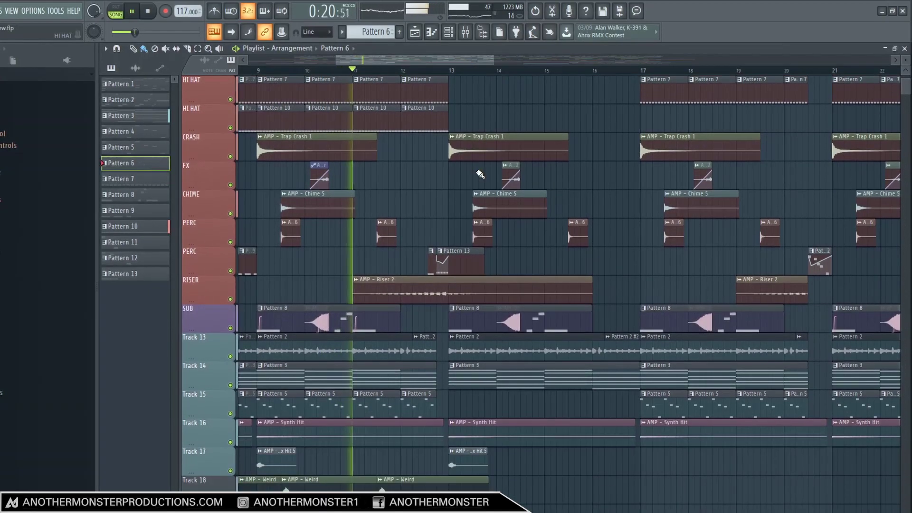
scroll(480, 174, down, 2)
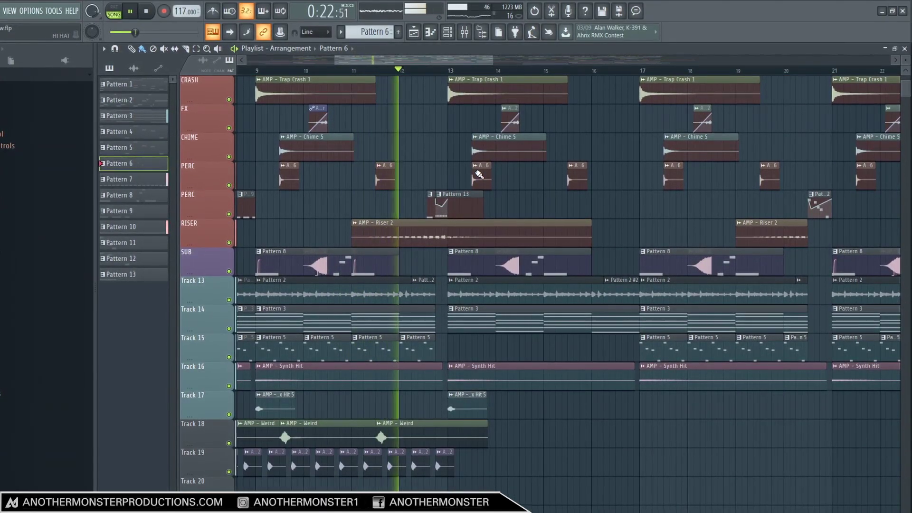
scroll(479, 174, up, 5)
- Follow playback through bars 13 to 25, checking where the kick, hi-hat, sub and melody clips drop out and return
drag(444, 64, 477, 61)
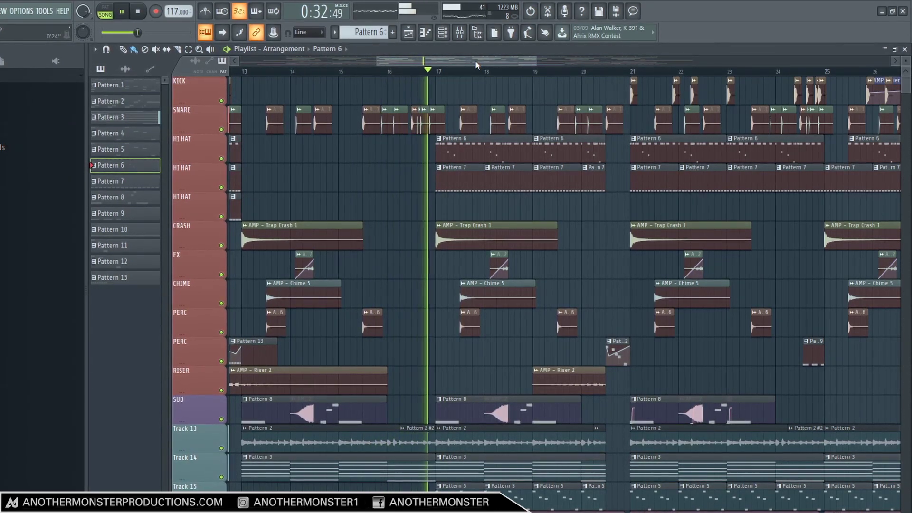
drag(474, 59, 522, 60)
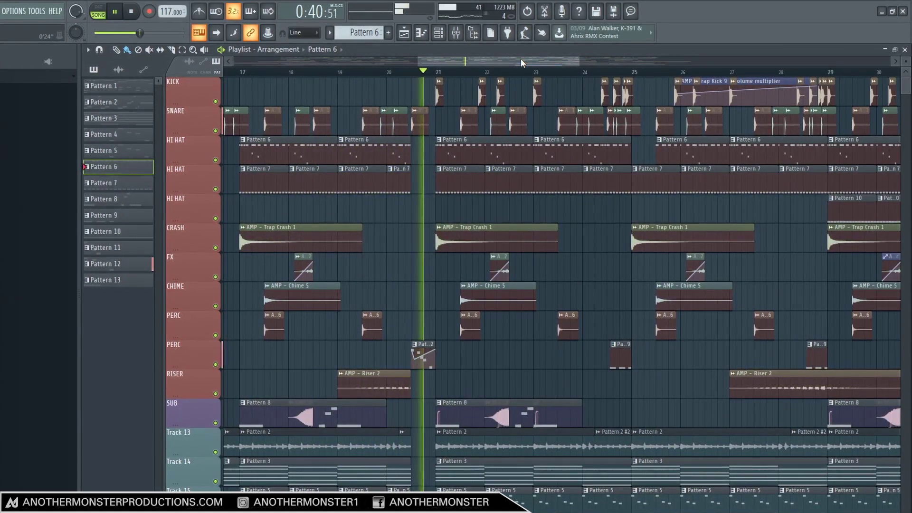
drag(520, 58, 550, 59)
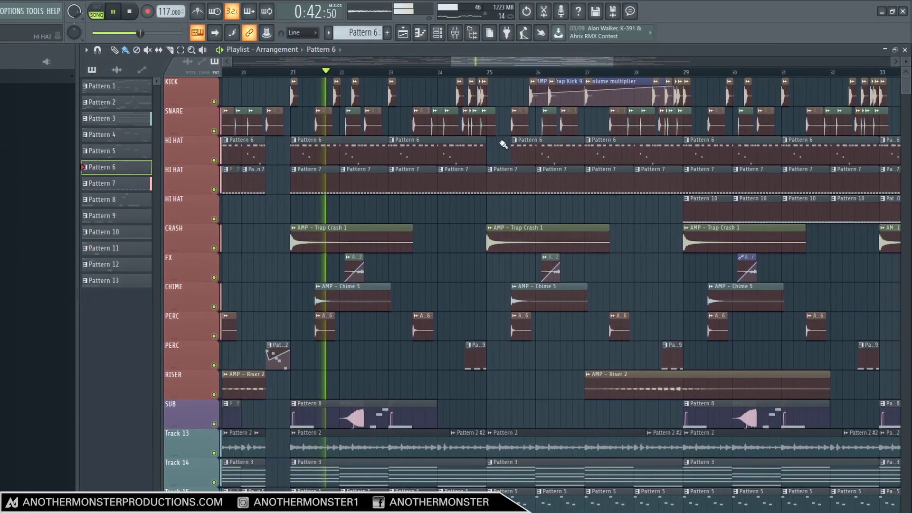
scroll(497, 157, down, 4)
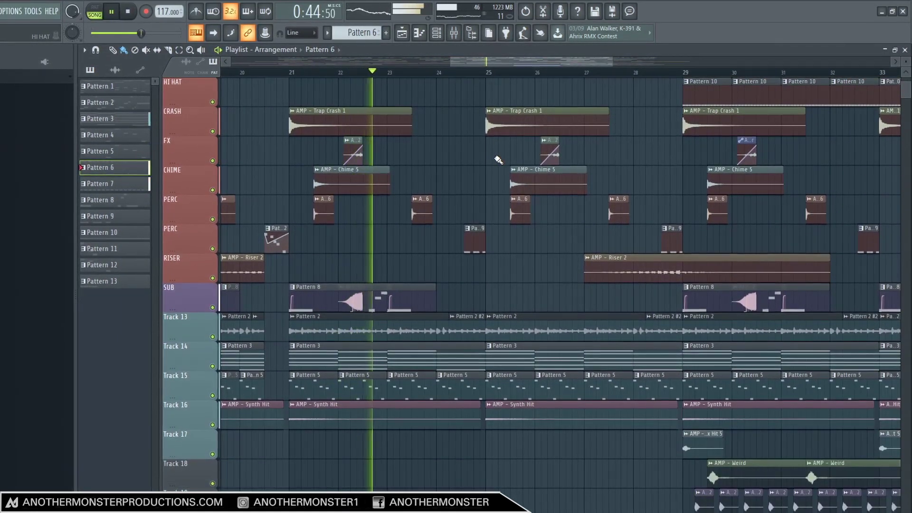
scroll(498, 160, up, 4)
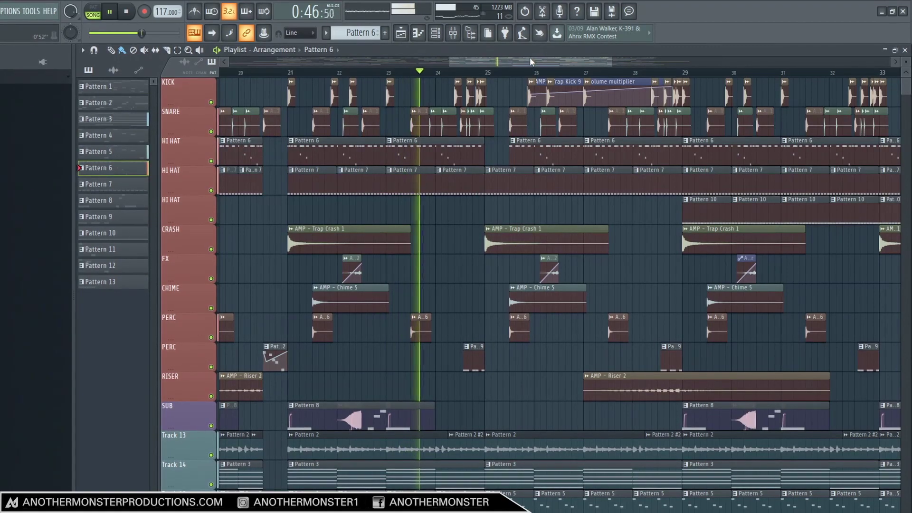
- Follow playback from bar 25 to the end at bar 37, examining the master filter cutoff and resonance automation and the final clips
drag(531, 61, 584, 56)
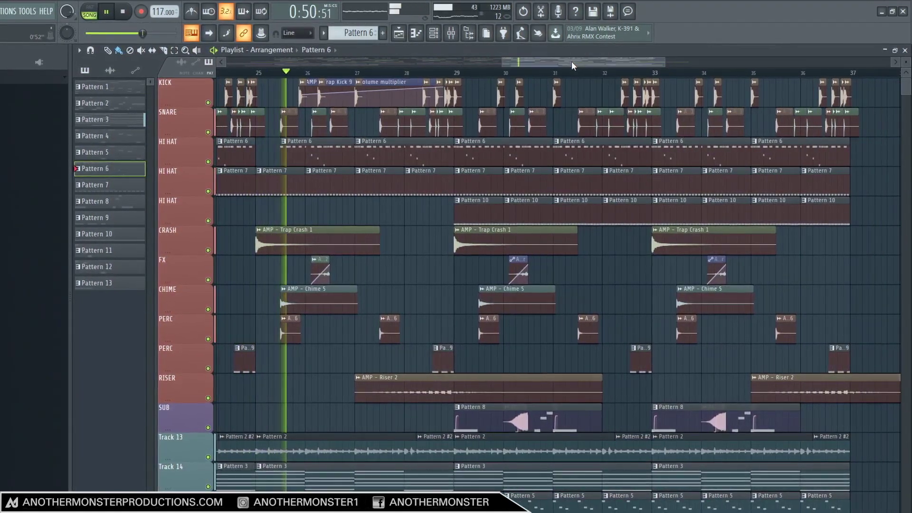
scroll(409, 206, down, 7)
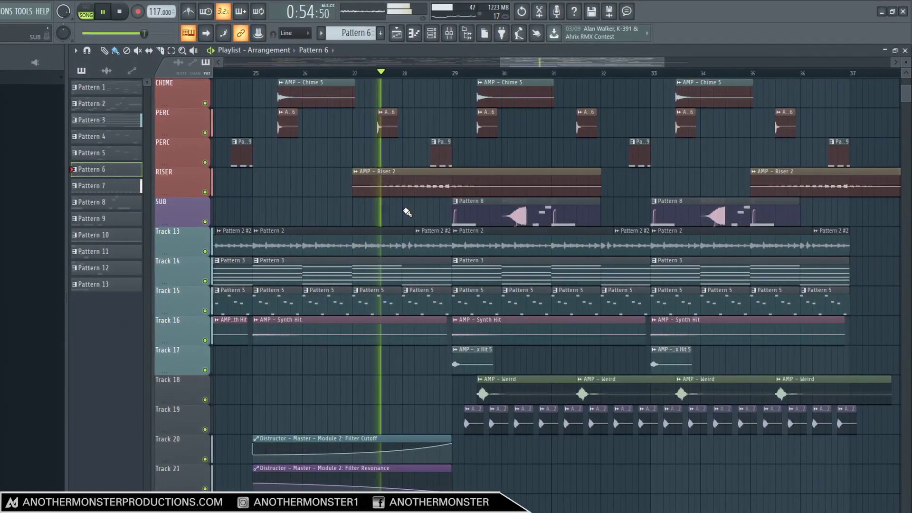
scroll(407, 212, up, 7)
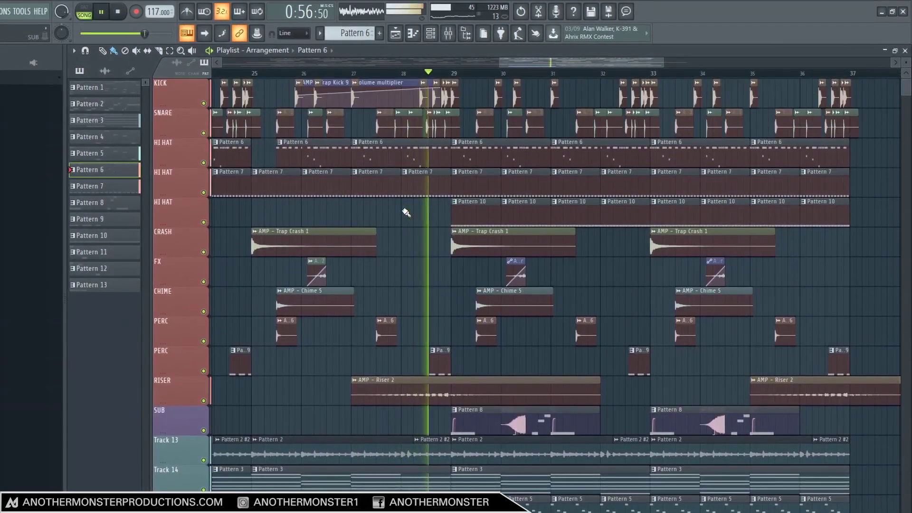
drag(610, 65, 654, 56)
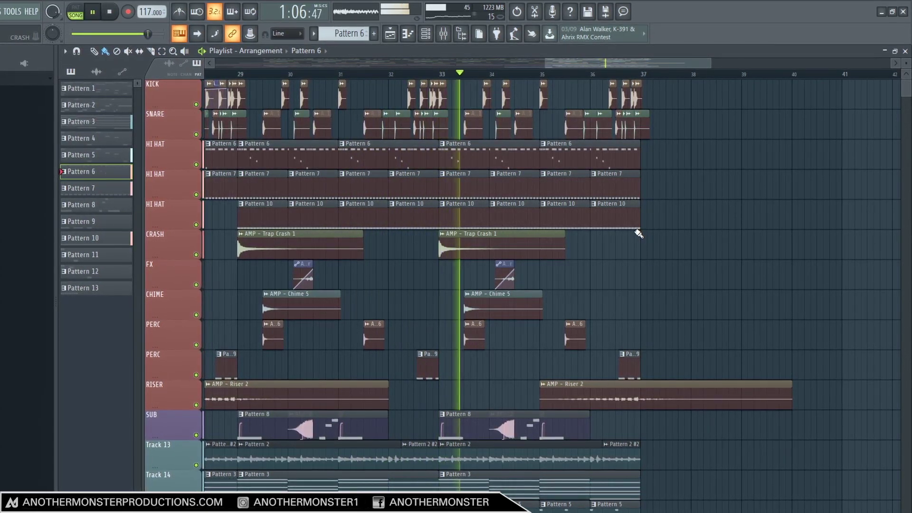
scroll(641, 233, down, 2)
scroll(638, 234, down, 5)
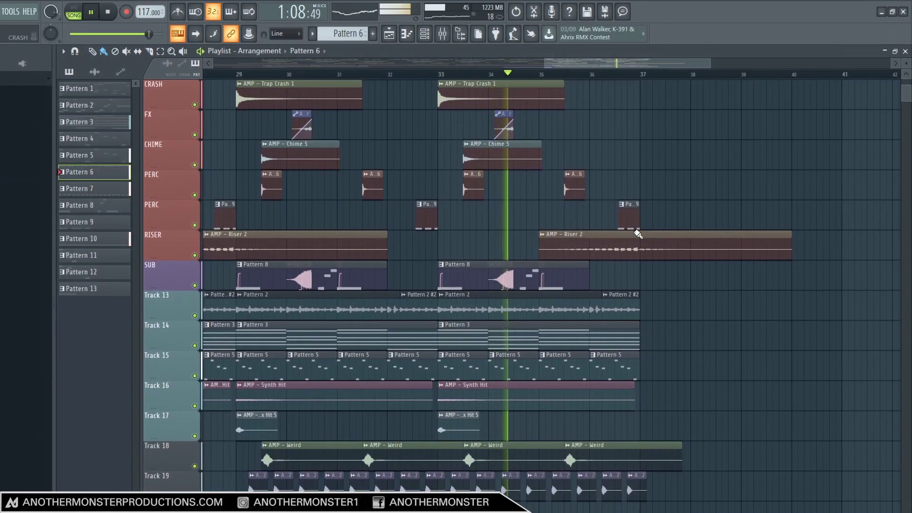
scroll(638, 234, up, 7)
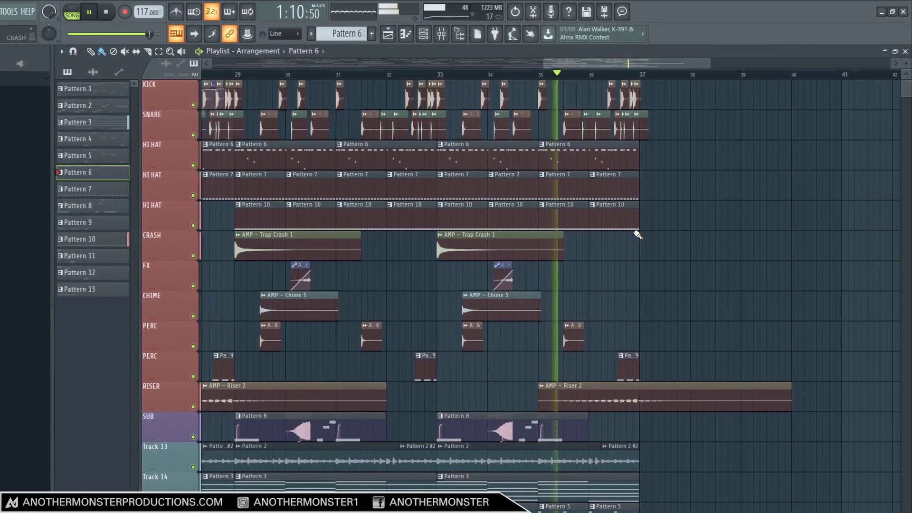
drag(623, 63, 646, 63)
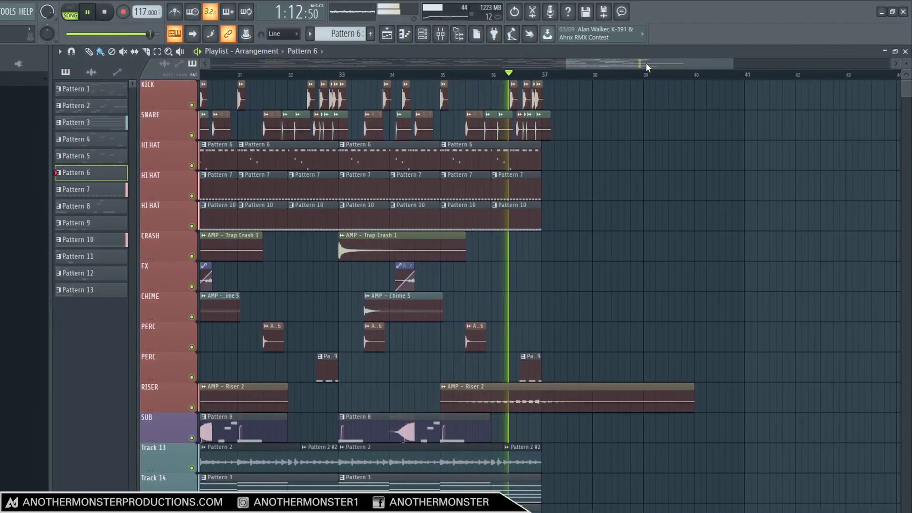